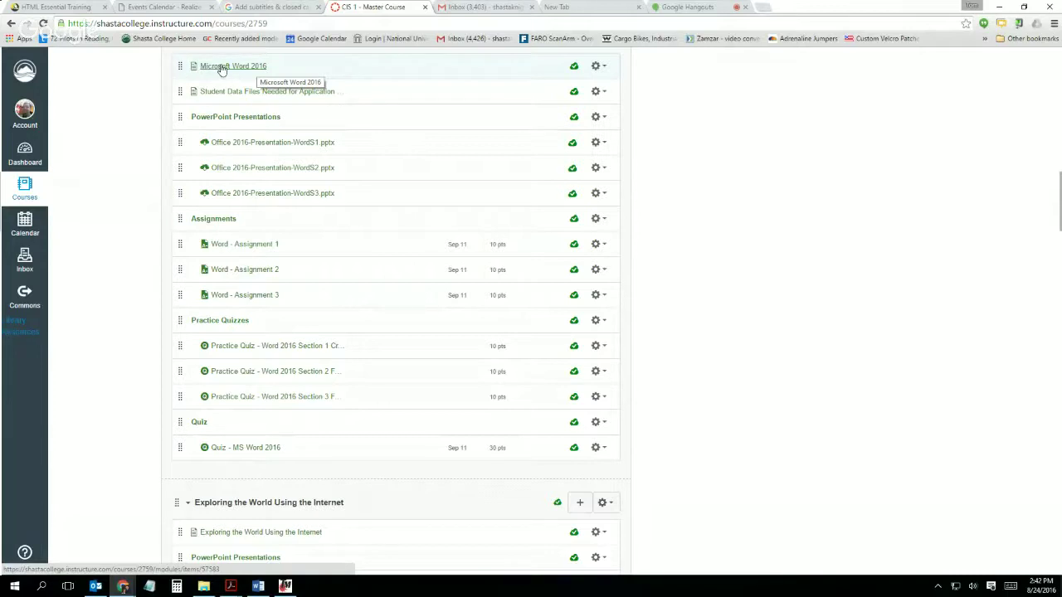
# Step: Open the Microsoft Word 2016 module page, go back to the modules list once, then reopen it
pyautogui.scroll(1, 220, 68)
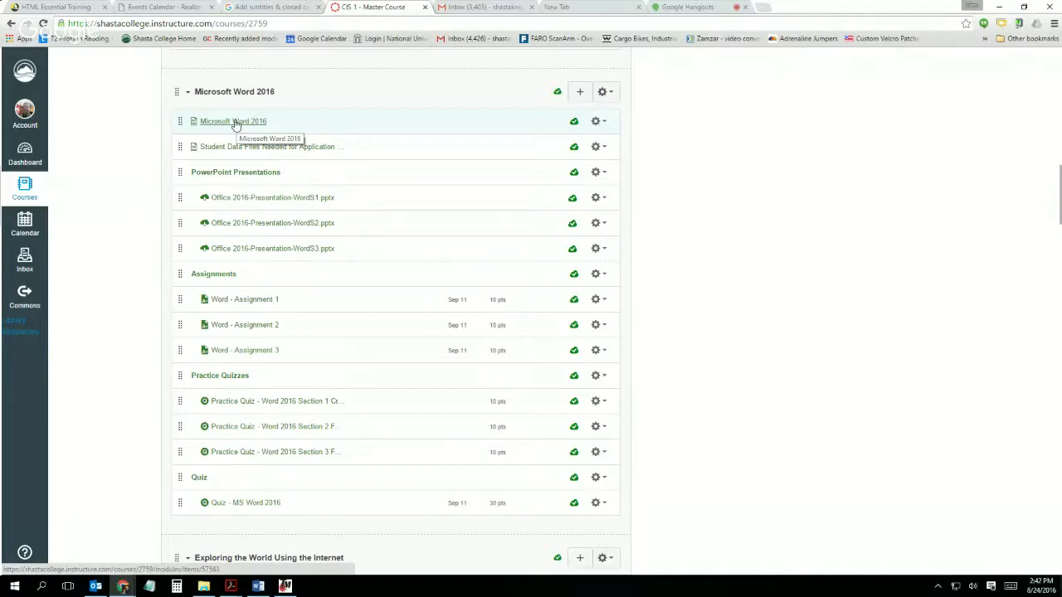
pyautogui.click(235, 124)
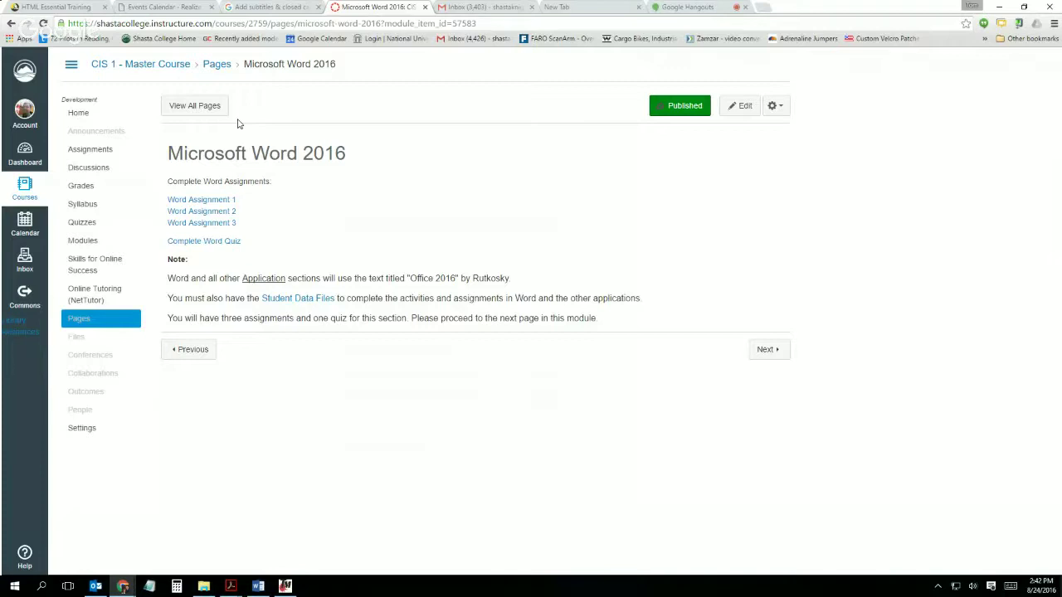
pyautogui.click(12, 24)
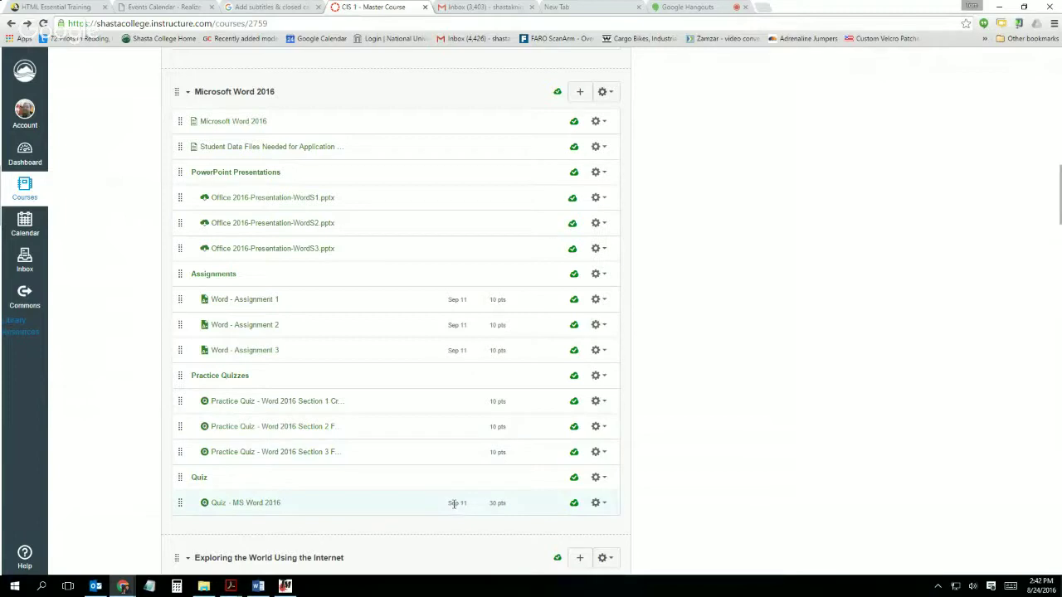
pyautogui.scroll(-1, 455, 469)
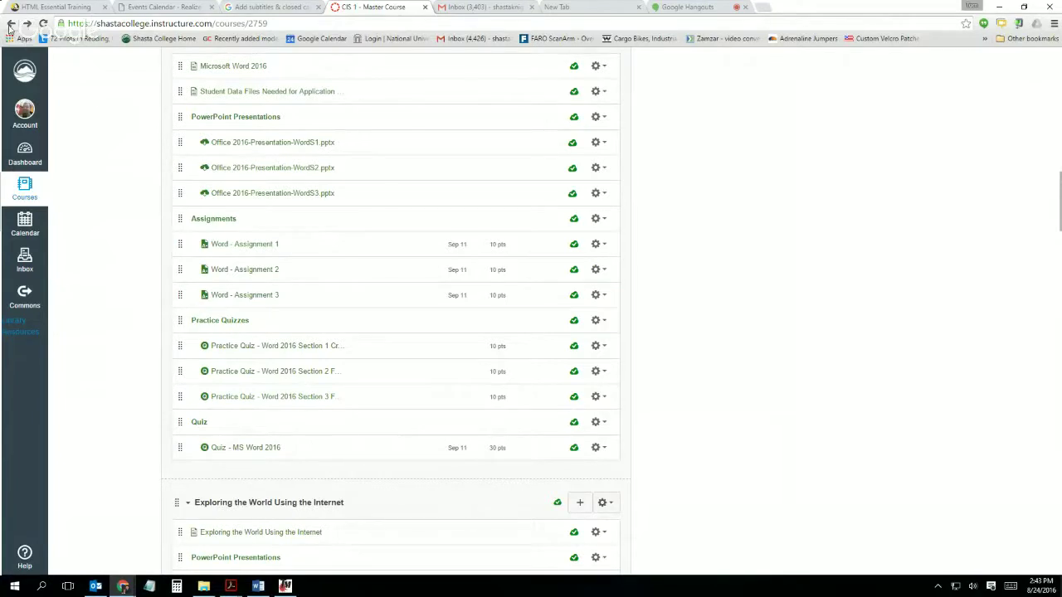
pyautogui.scroll(2, 218, 71)
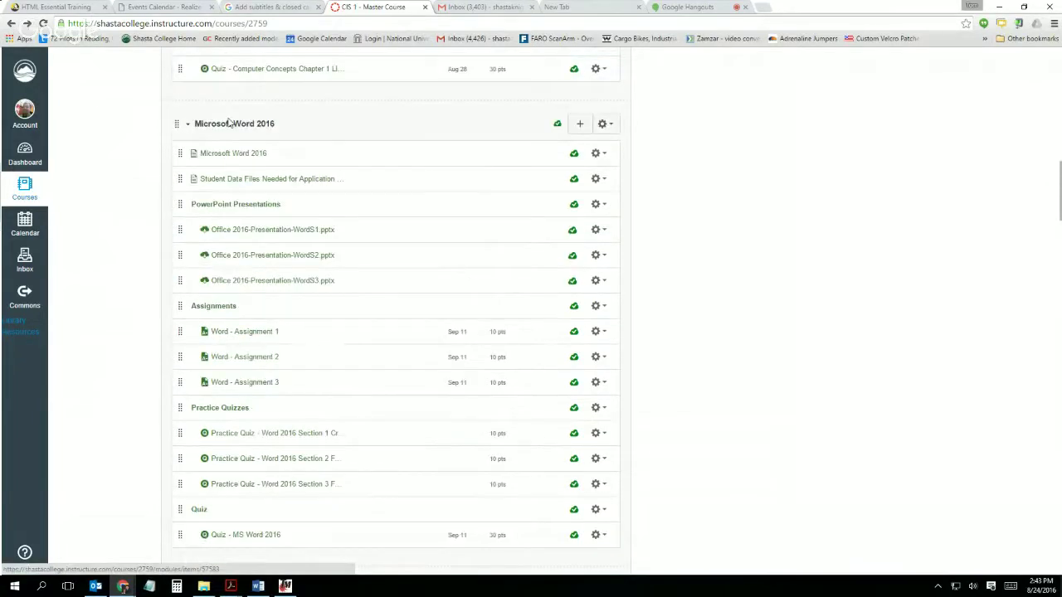
pyautogui.click(232, 177)
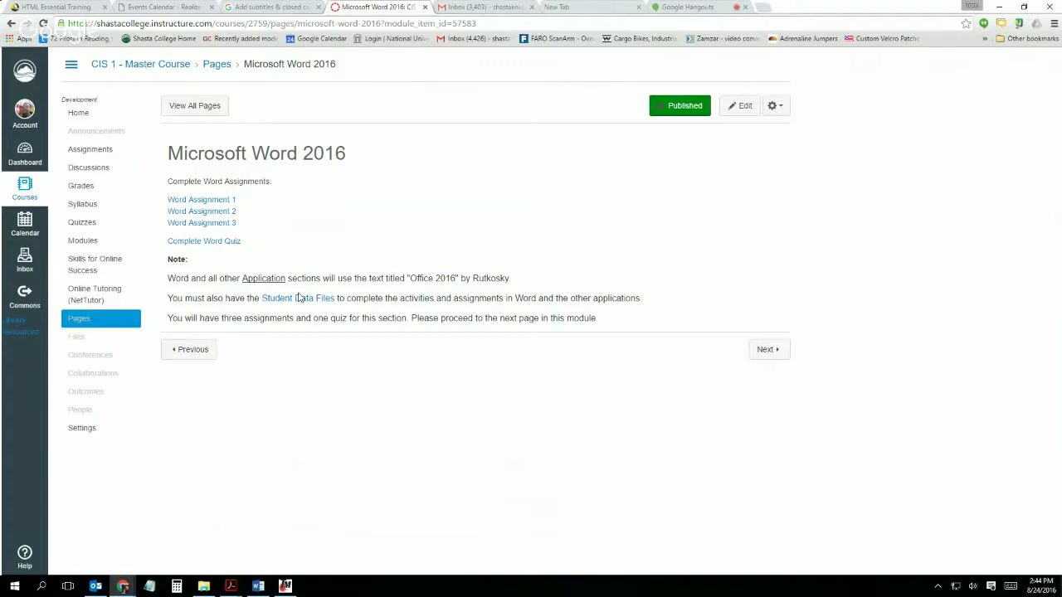
# Step: Go back to the course modules list and scroll to the Microsoft Word 2016 module
pyautogui.click(10, 25)
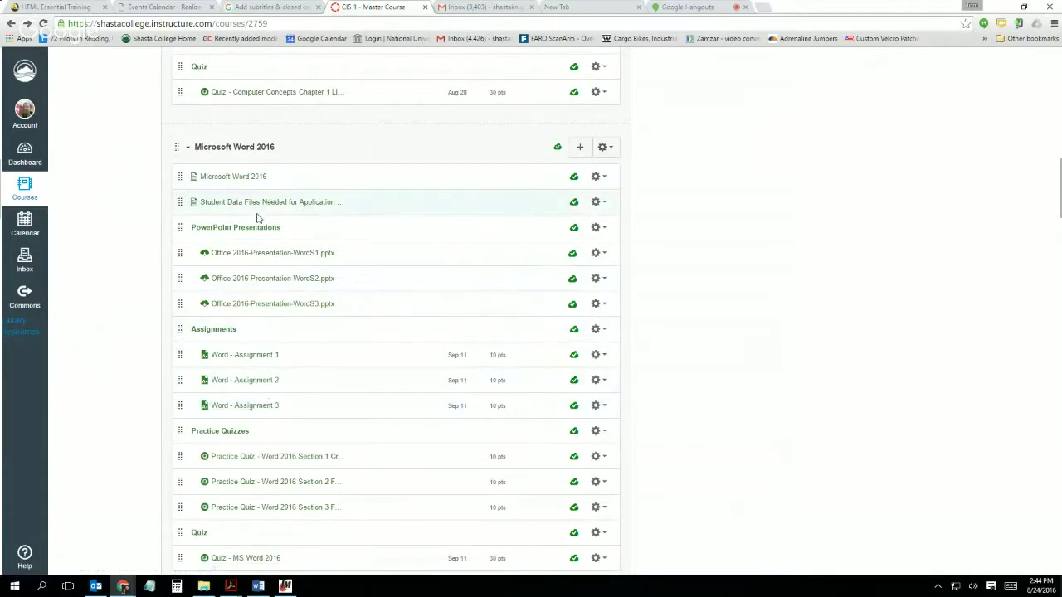
pyautogui.scroll(-1, 370, 400)
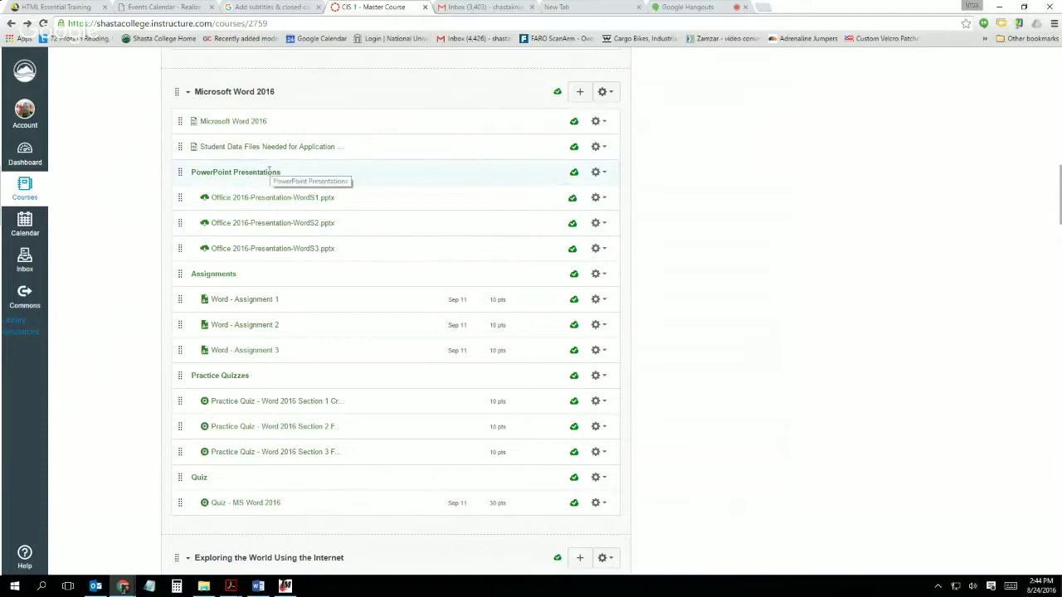
# Step: Open 'Student Data Files Needed for Application Assignments' and download the CIS 1 Student Data Files zip
pyautogui.click(227, 149)
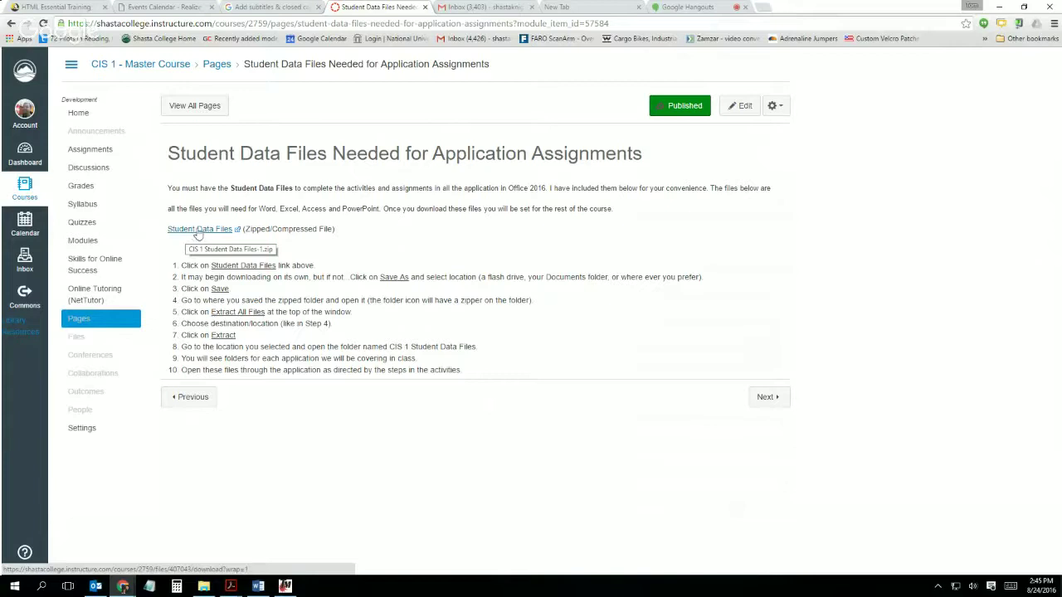
pyautogui.click(198, 231)
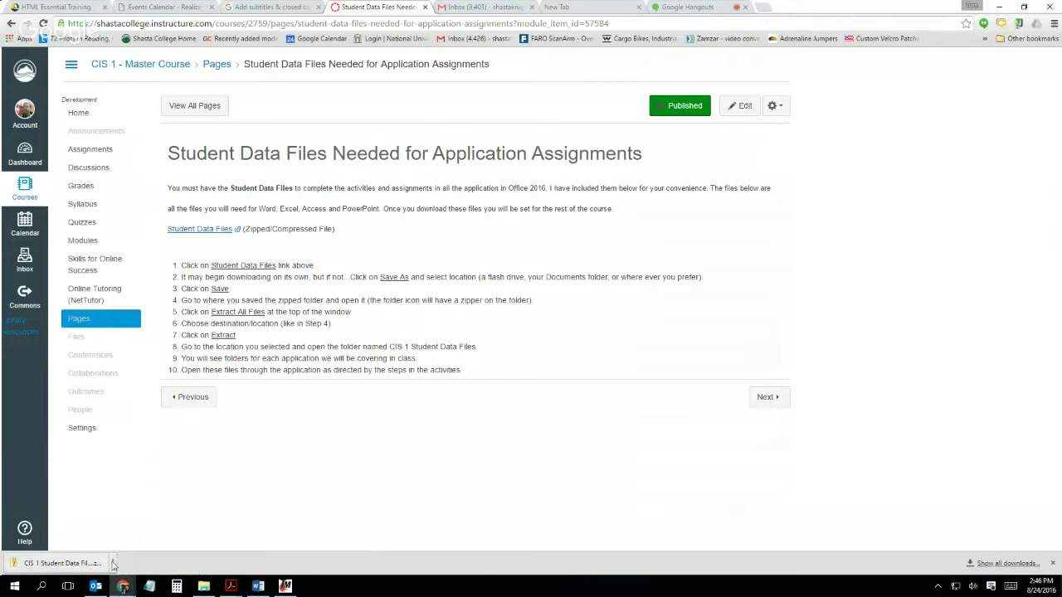
# Step: Show the downloaded CIS 1 Student Data Files-1 zip in Downloads, open it, and start Extract all
pyautogui.click(114, 563)
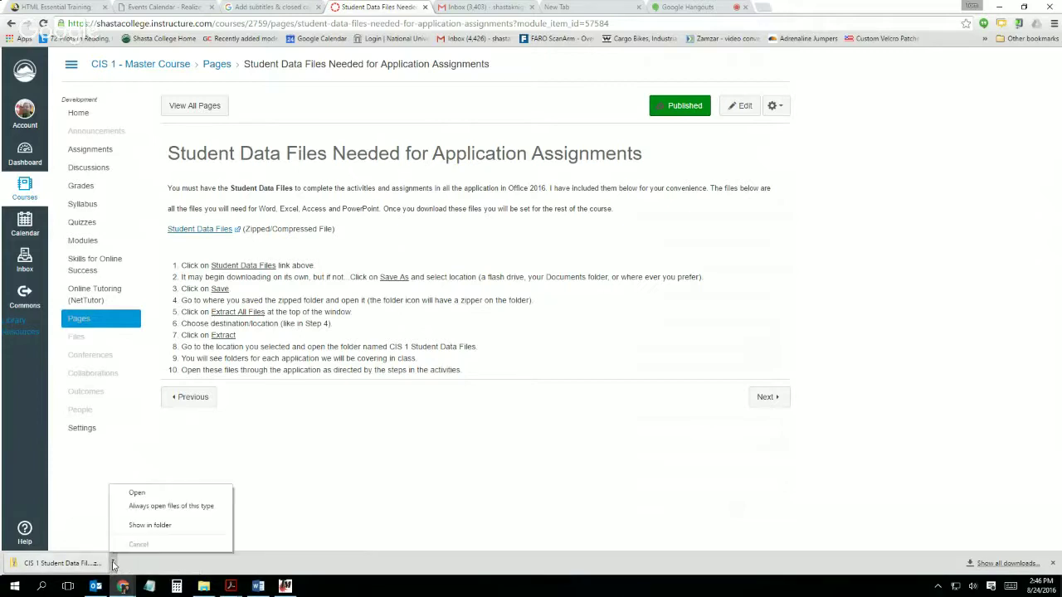
pyautogui.click(140, 528)
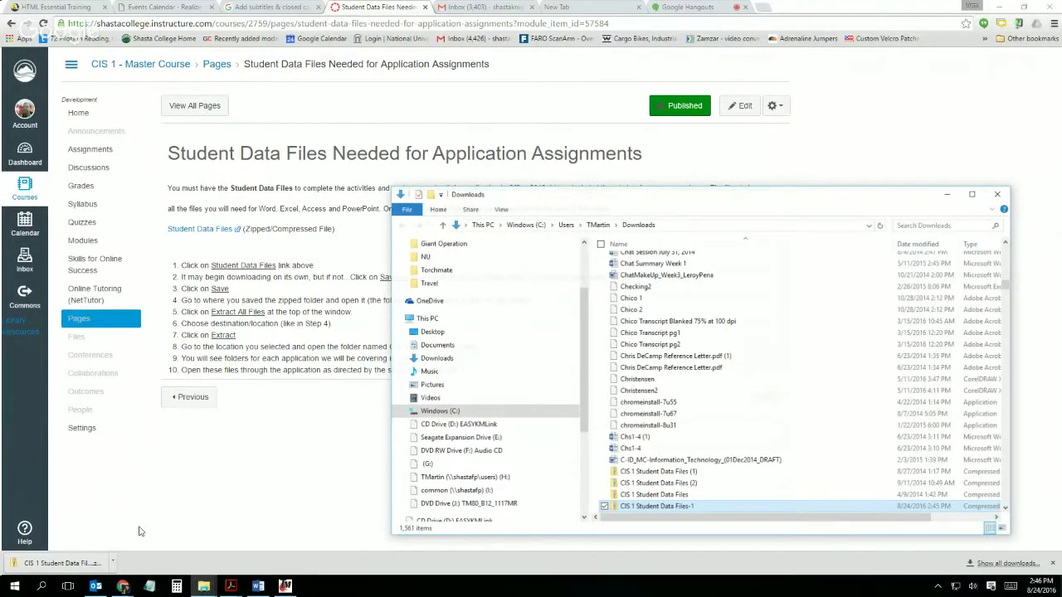
pyautogui.moveTo(659, 197); pyautogui.dragTo(502, 110)
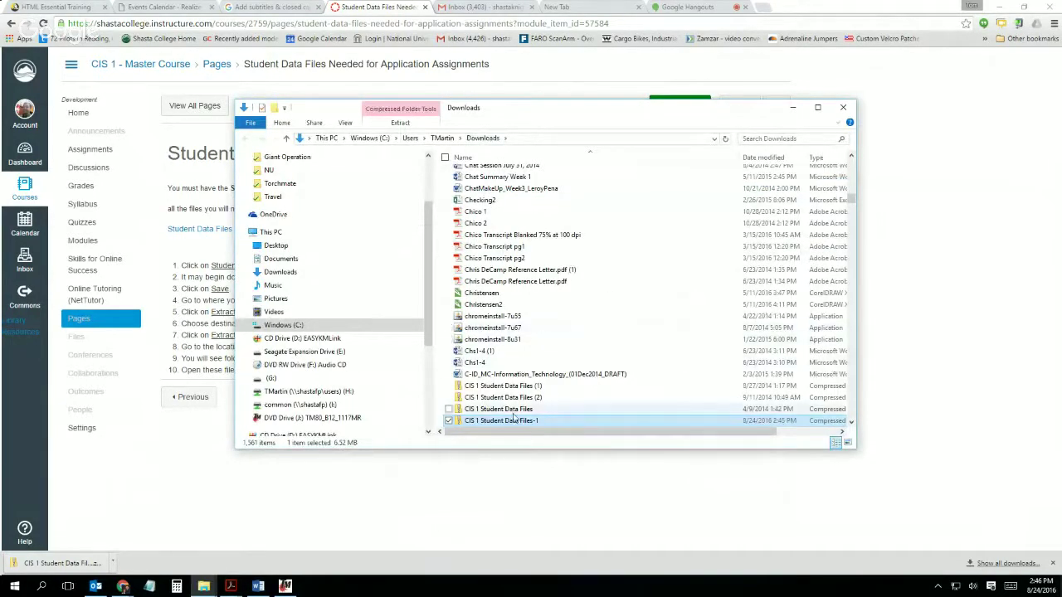
pyautogui.doubleClick(461, 422)
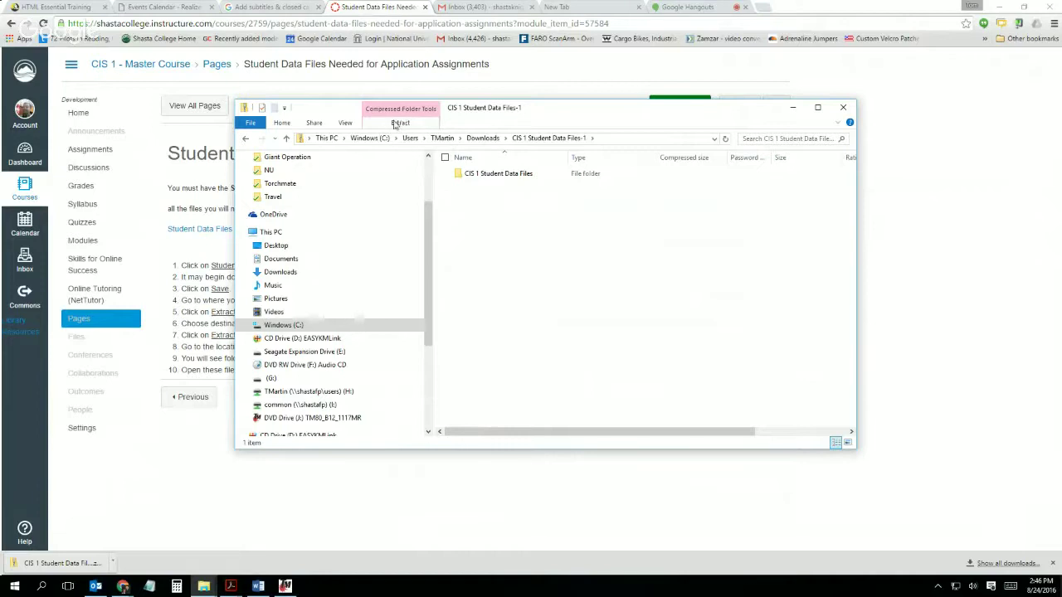
pyautogui.click(401, 122)
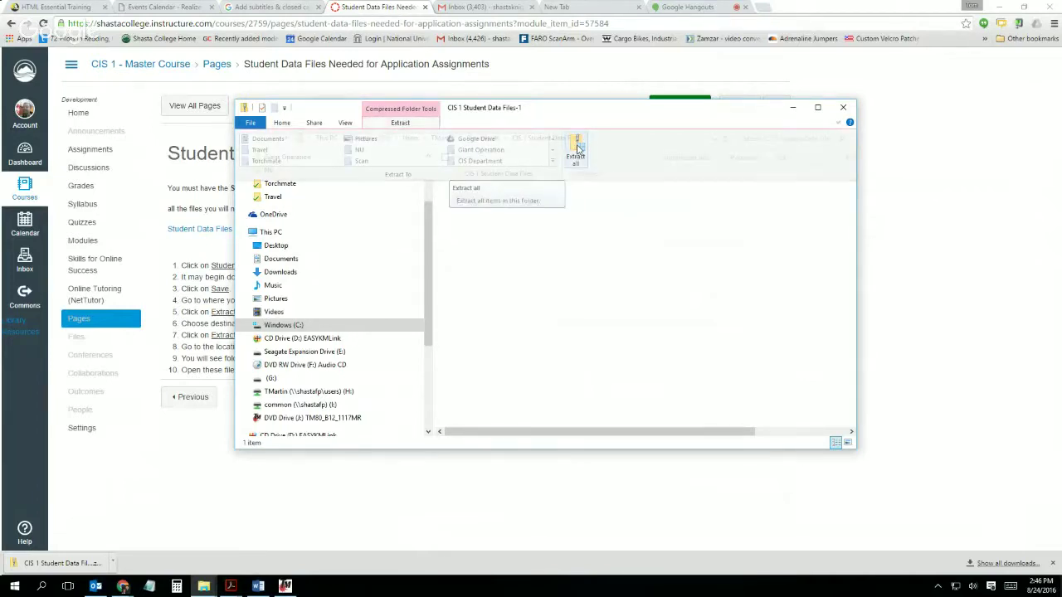
pyautogui.click(576, 151)
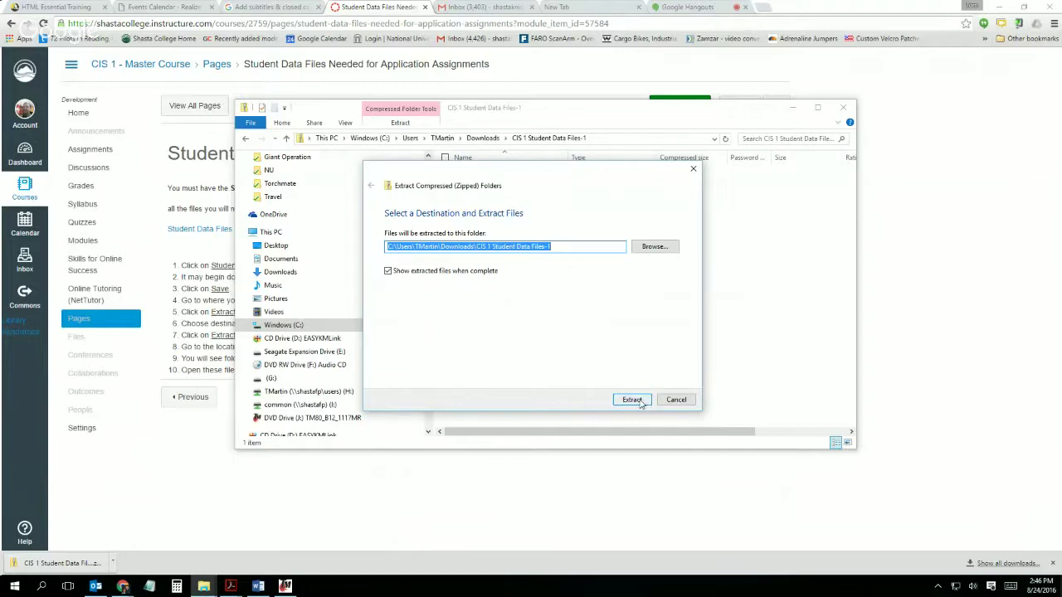
# Step: Extract to the proposed Downloads destination, then open CIS 1 Student Data Files-1 and its inner folder
pyautogui.click(632, 400)
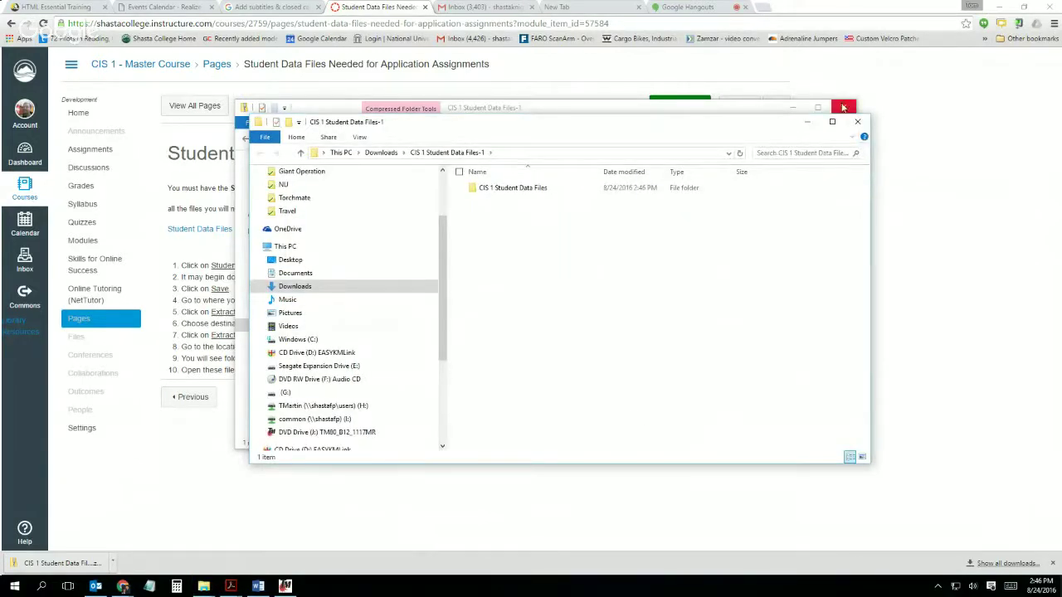
pyautogui.click(843, 107)
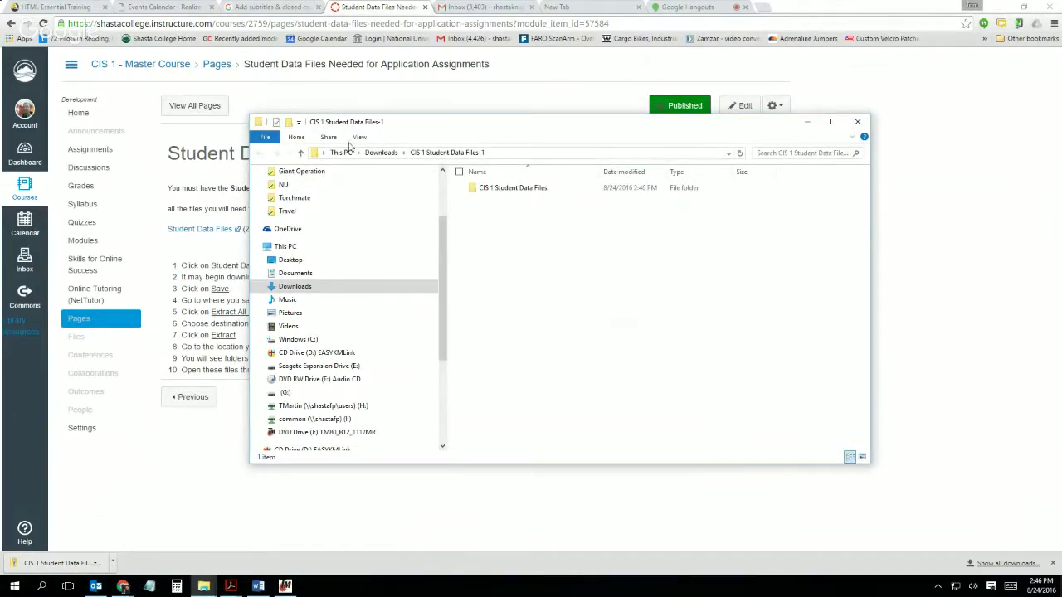
pyautogui.click(379, 153)
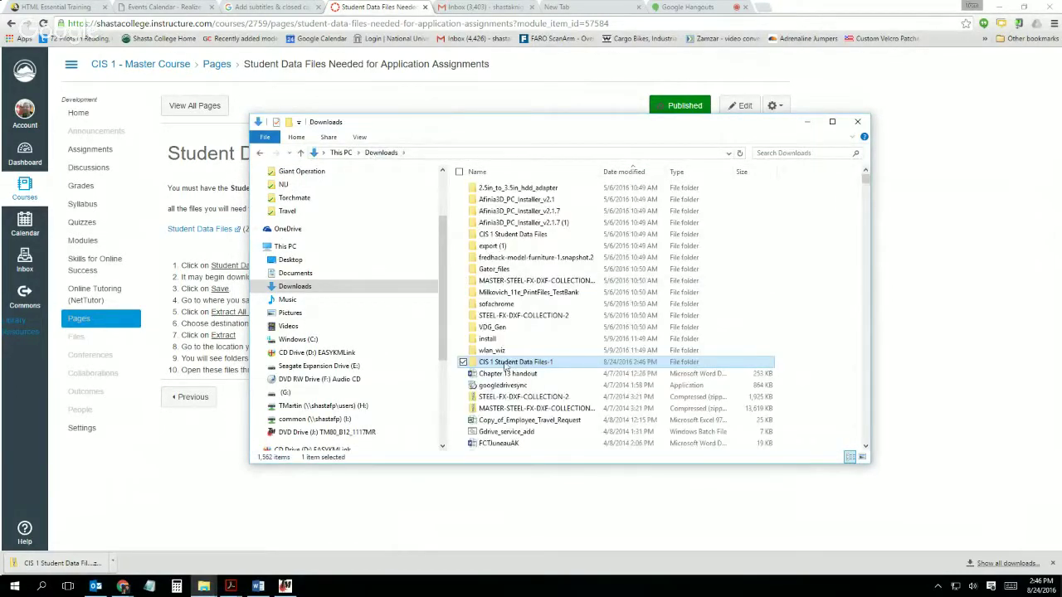
pyautogui.doubleClick(504, 366)
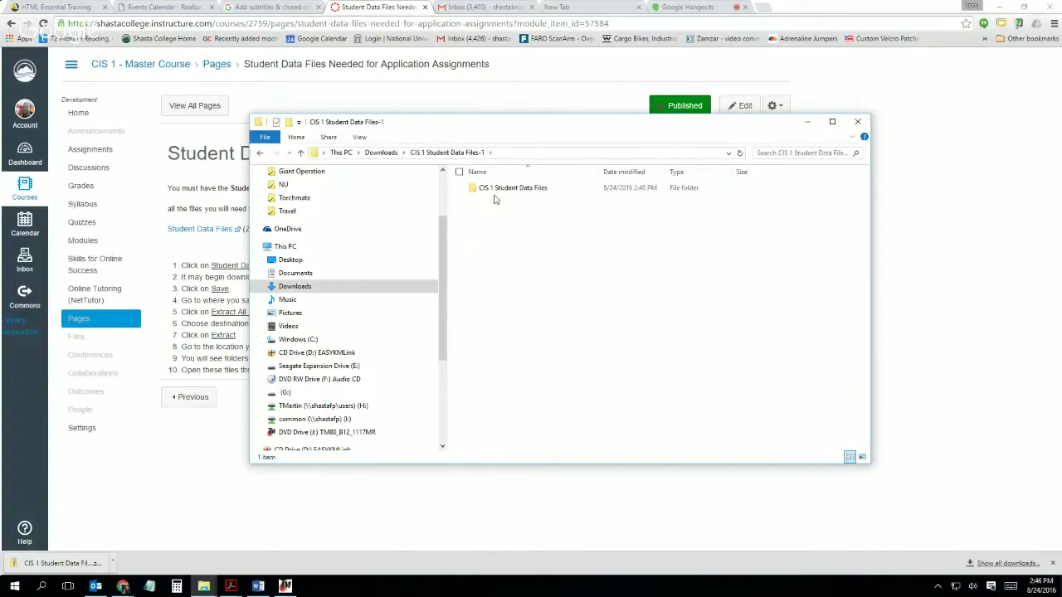
pyautogui.doubleClick(504, 188)
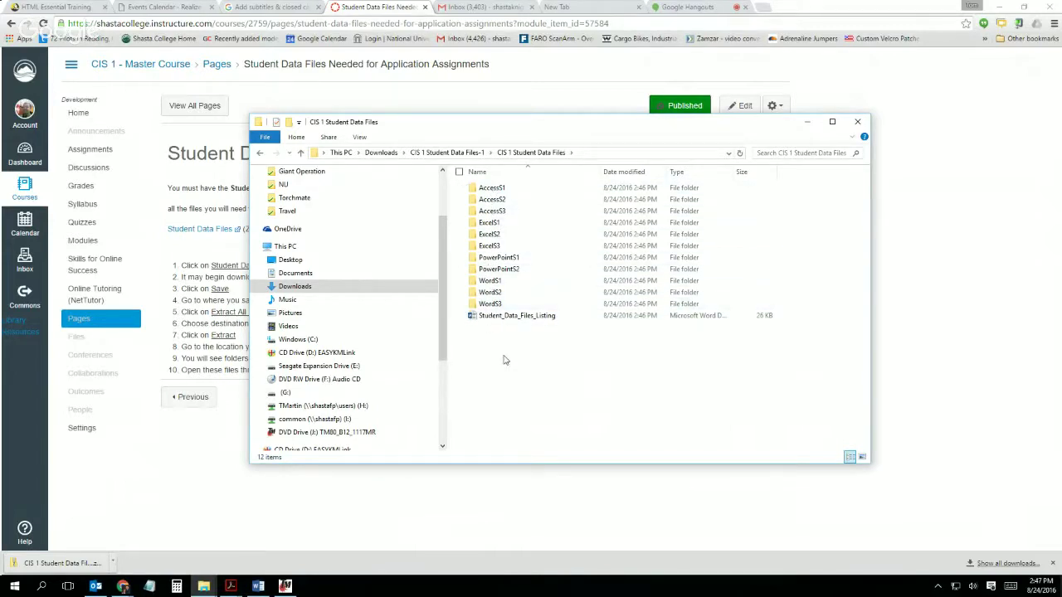
# Step: Sort the listing by name, restore the Explorer window, and go up to CIS 1 Student Data Files-1
pyautogui.click(497, 174)
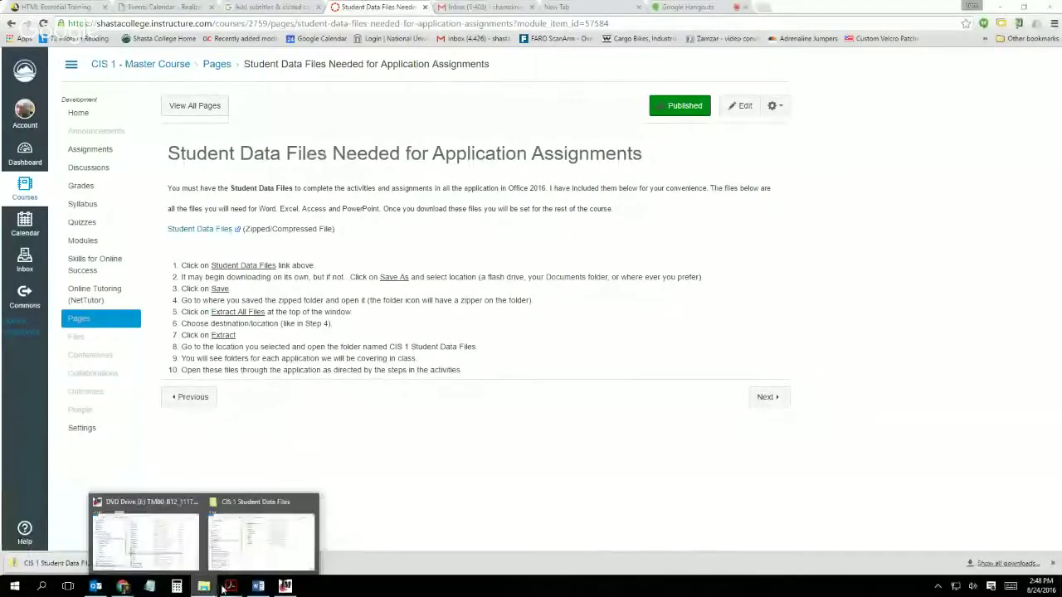
pyautogui.click(264, 531)
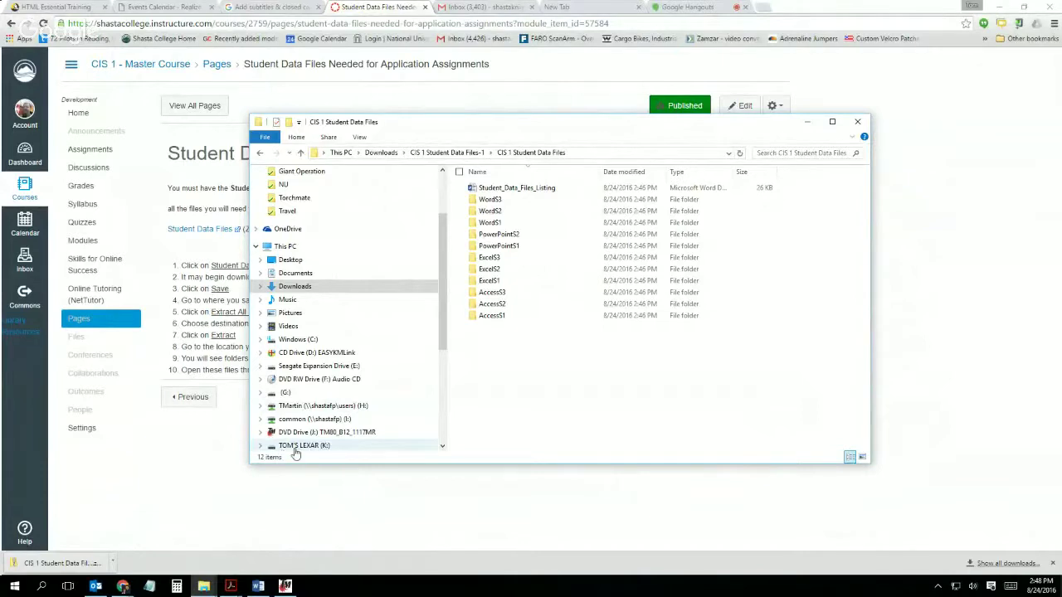
pyautogui.click(451, 154)
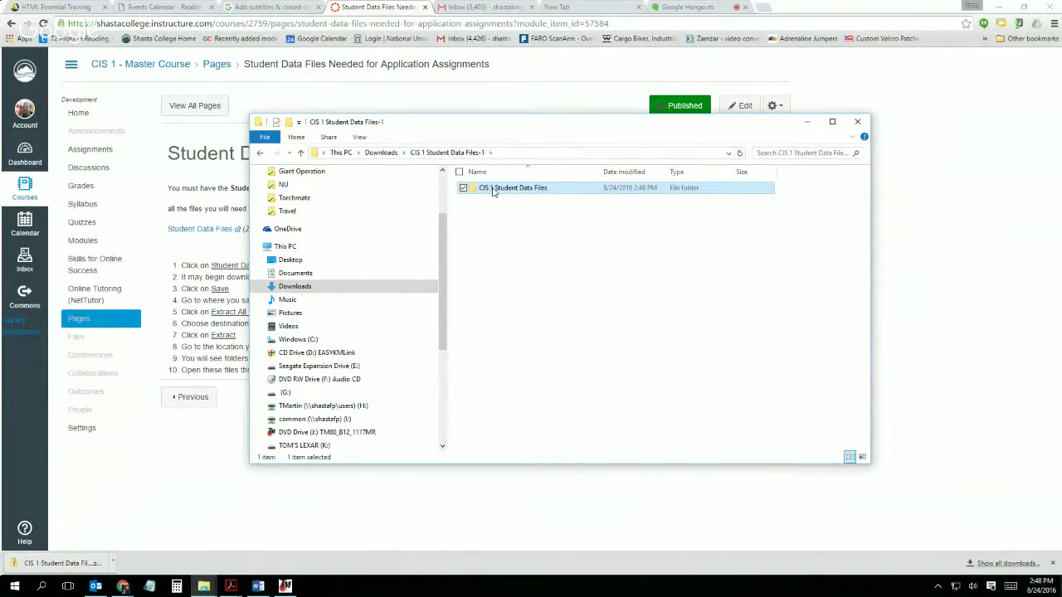
# Step: Drag the CIS 1 Student Data Files folder onto the K: USB drive and view the drive's contents
pyautogui.moveTo(492, 191); pyautogui.dragTo(303, 423)
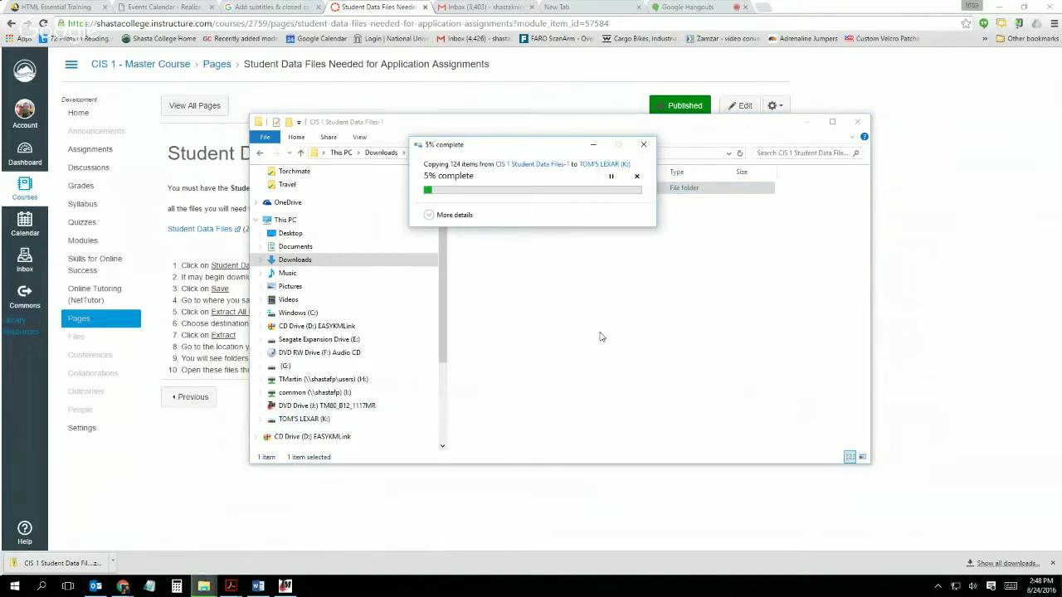
pyautogui.moveTo(553, 145); pyautogui.dragTo(532, 463)
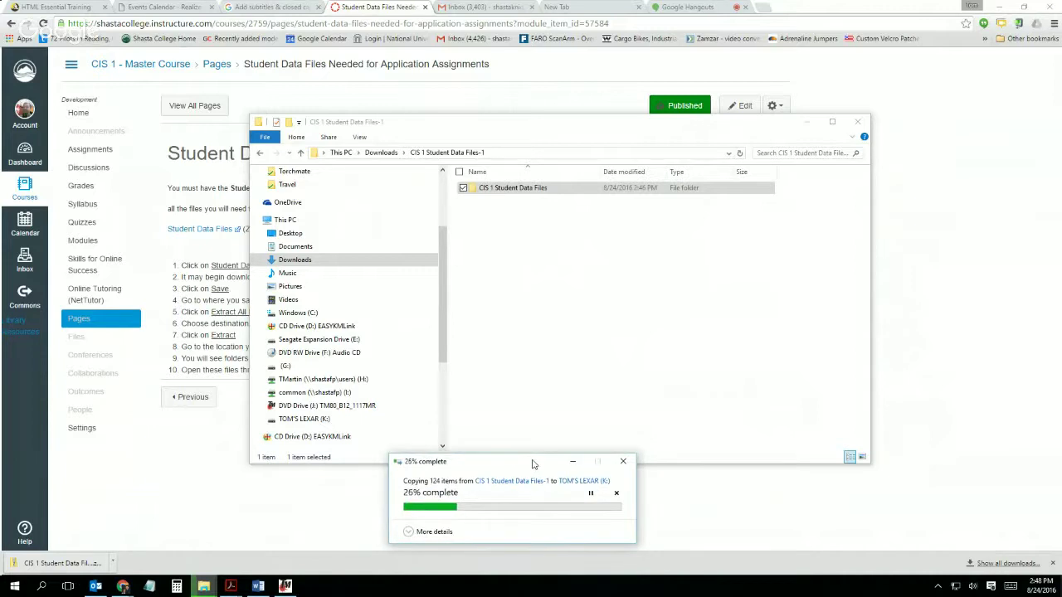
pyautogui.click(300, 420)
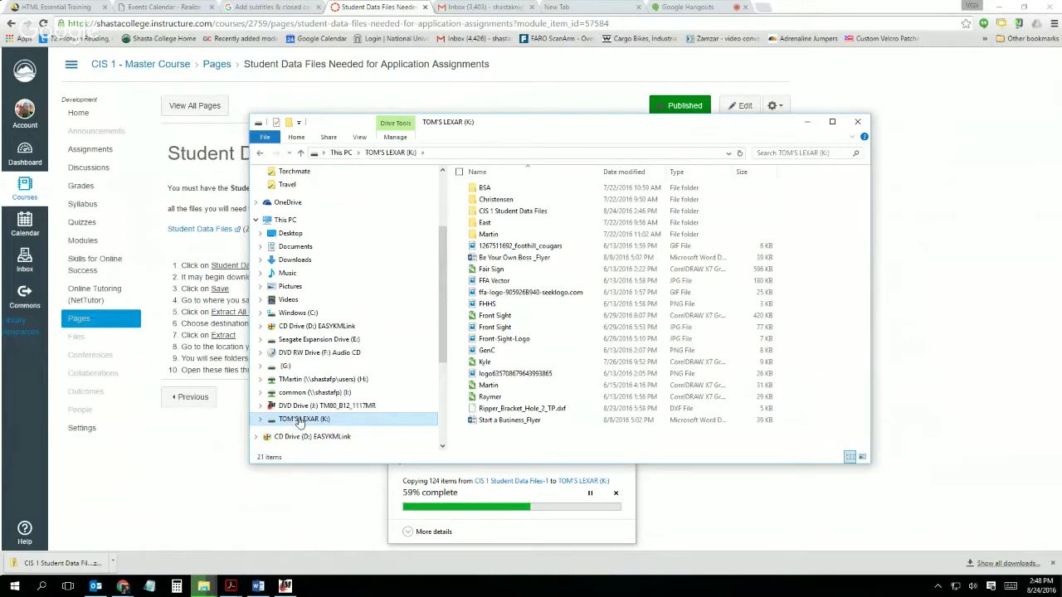
# Step: Rename the K: USB drive, typing a new label in place of LEXAR
pyautogui.rightClick(300, 422)
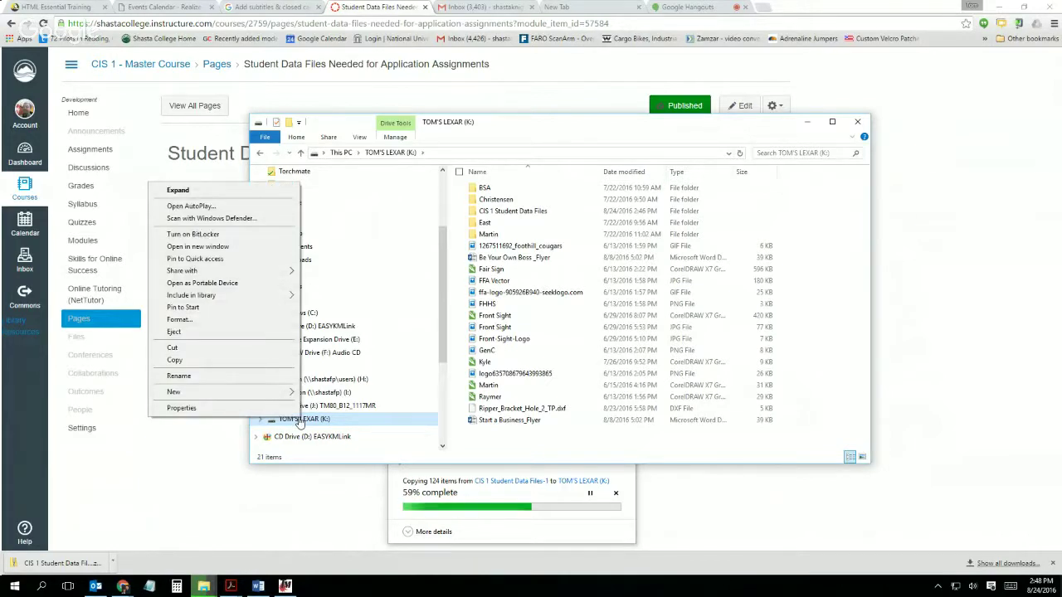
pyautogui.click(234, 377)
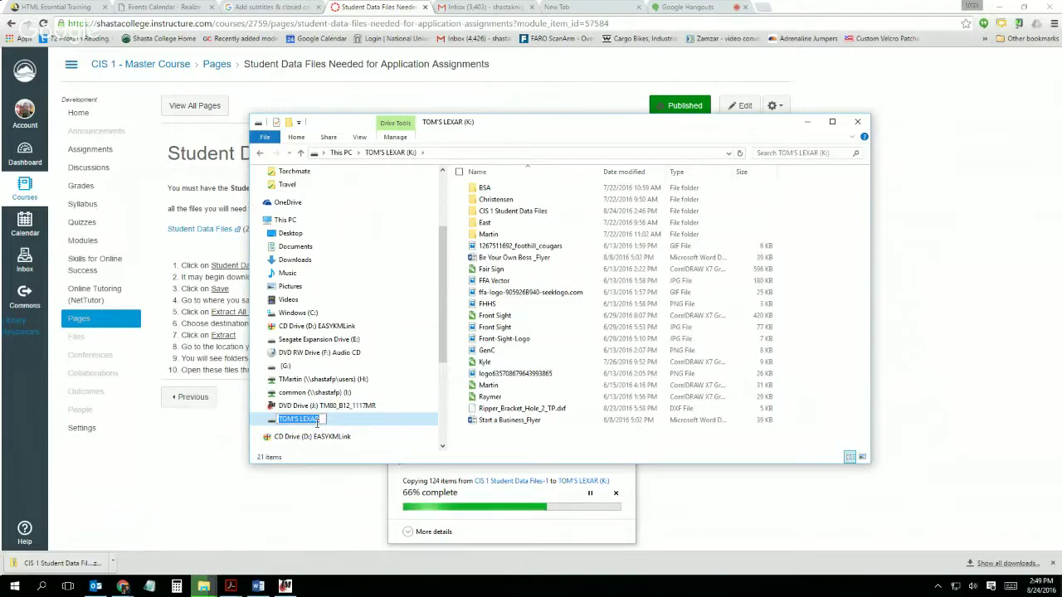
pyautogui.write("TOM's")
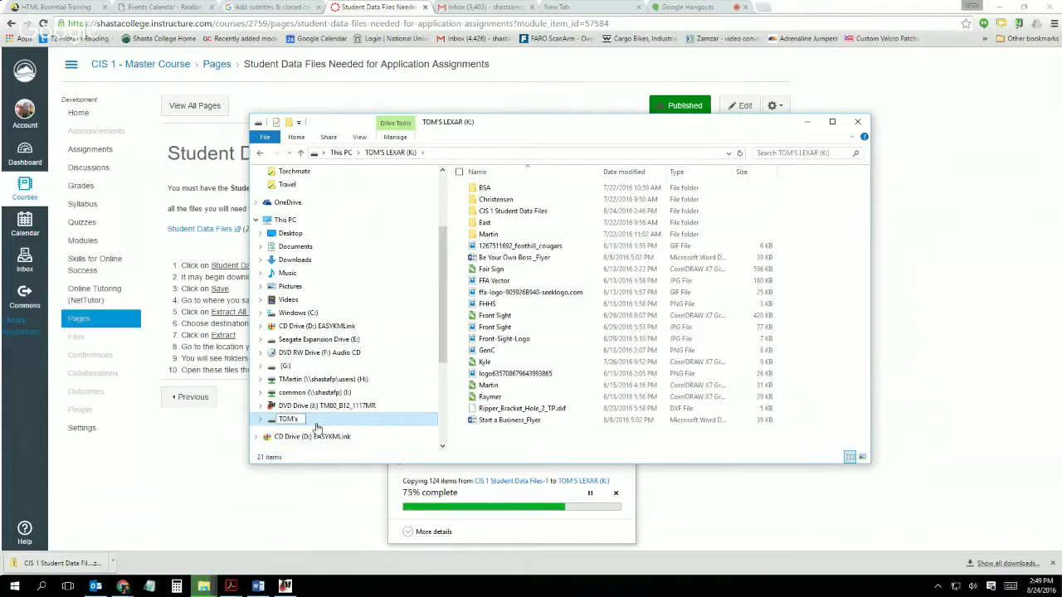
pyautogui.press('Escape')
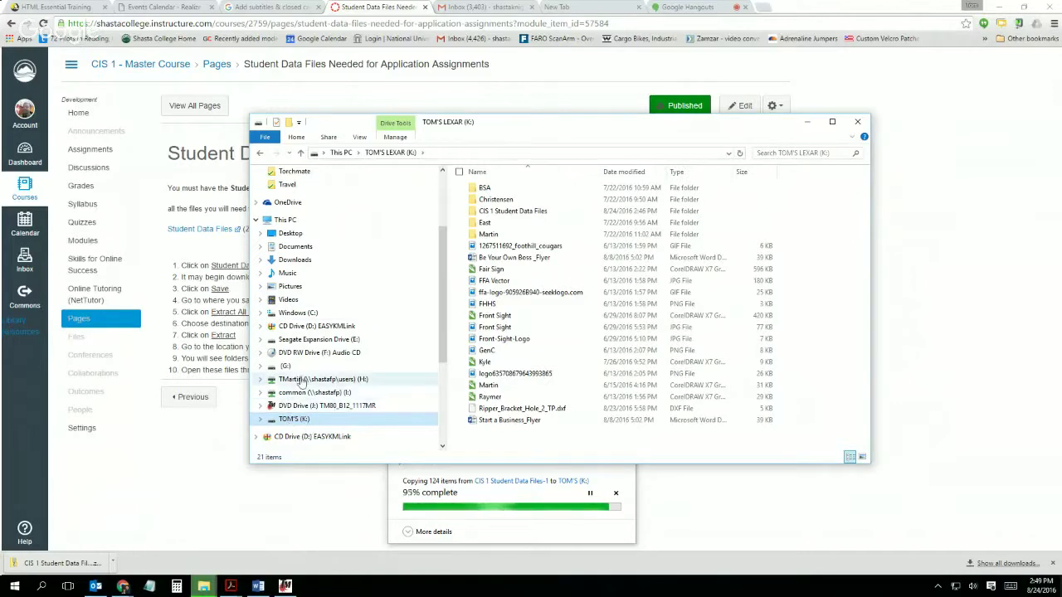
# Step: Bring up the K: drive's context menu again and start another rename
pyautogui.rightClick(293, 419)
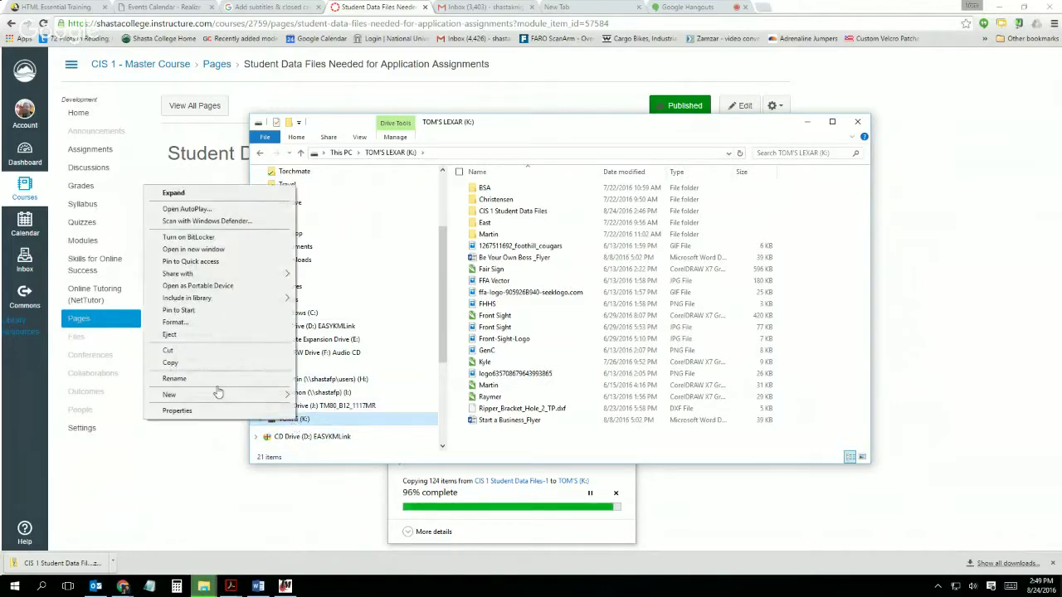
pyautogui.click(275, 420)
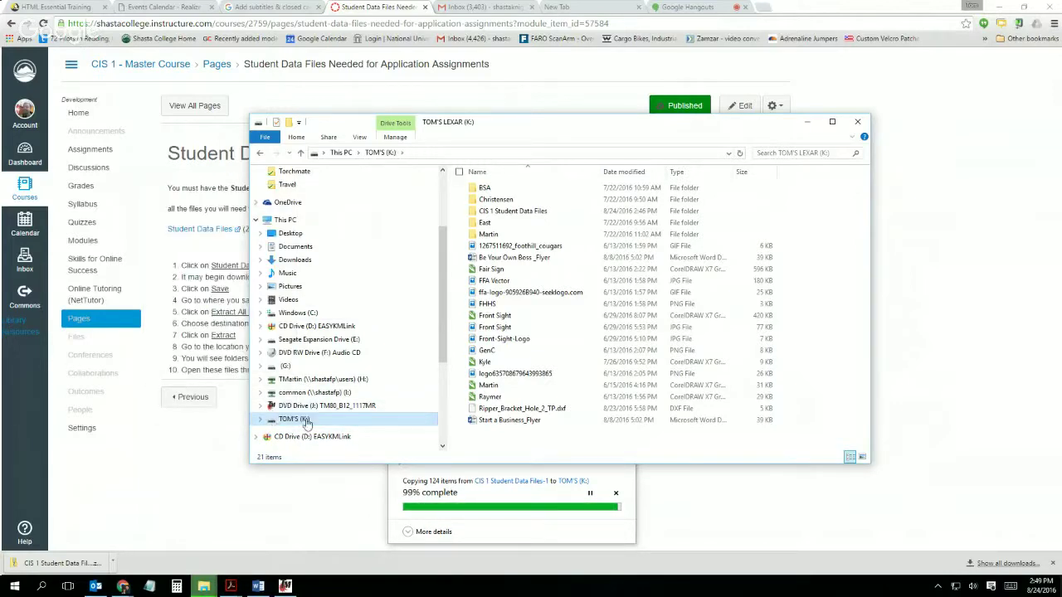
pyautogui.rightClick(304, 422)
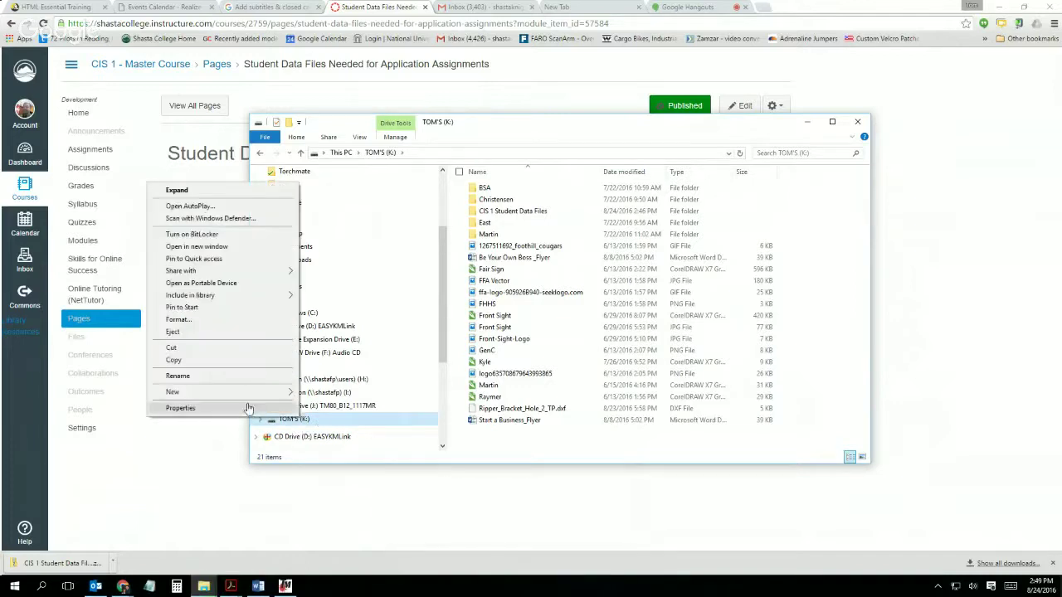
pyautogui.click(197, 381)
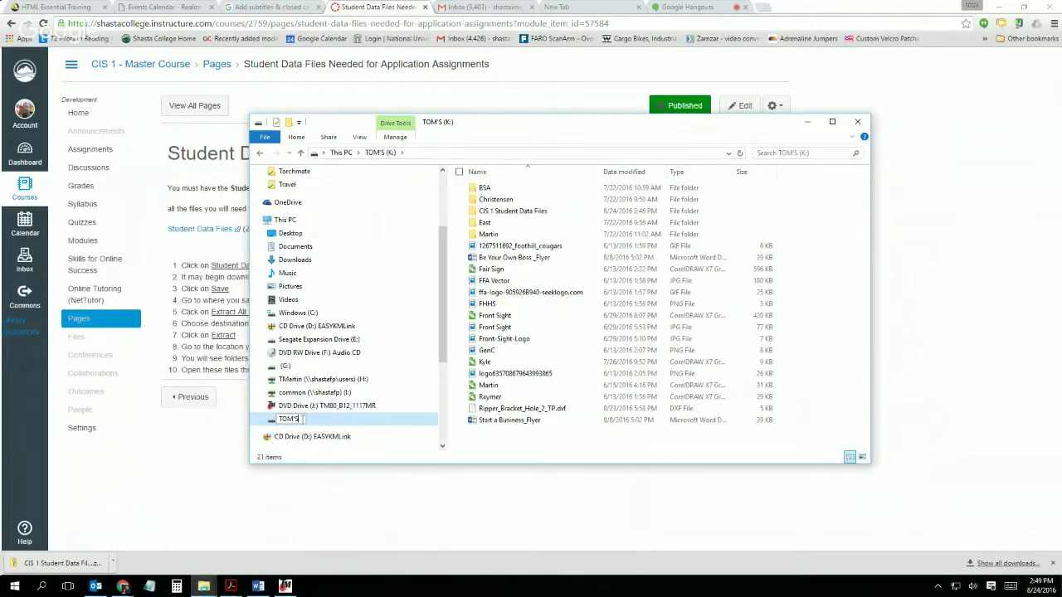
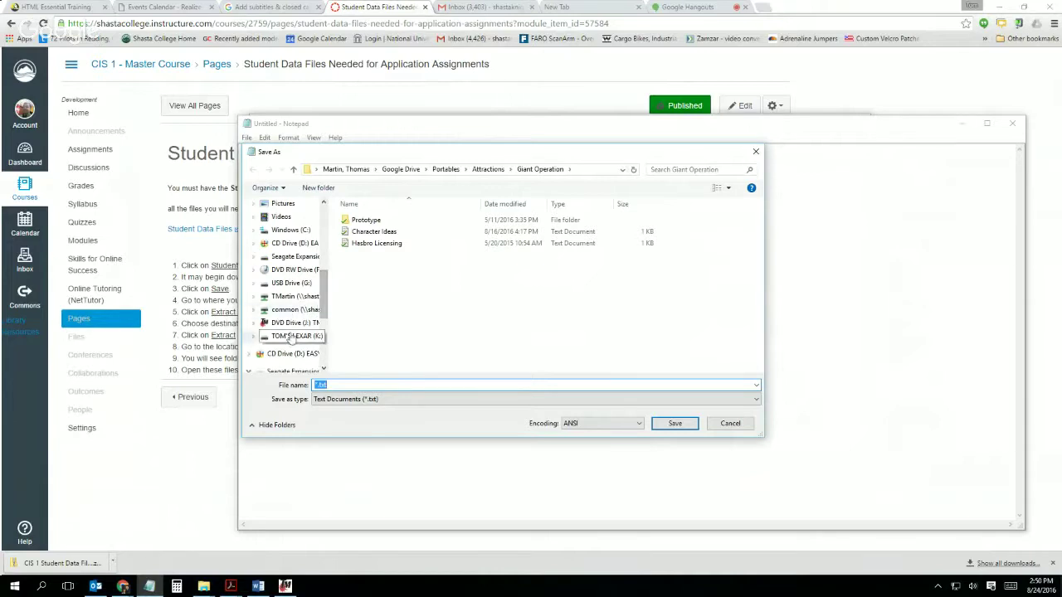
# Step: Save the blank note as 'Owner Info' on the K: flash drive
pyautogui.click(294, 336)
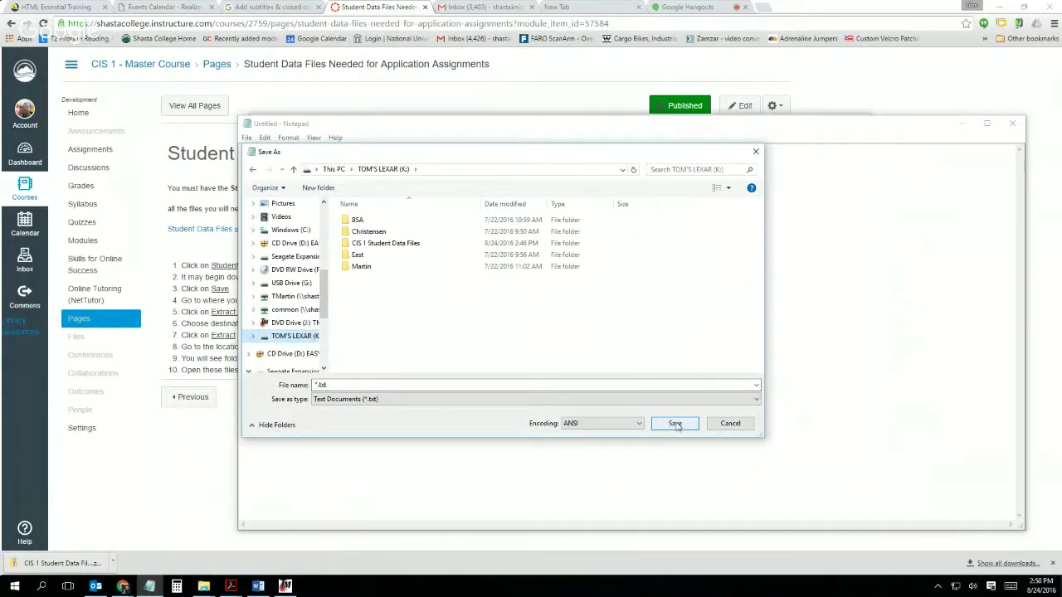
pyautogui.click(676, 424)
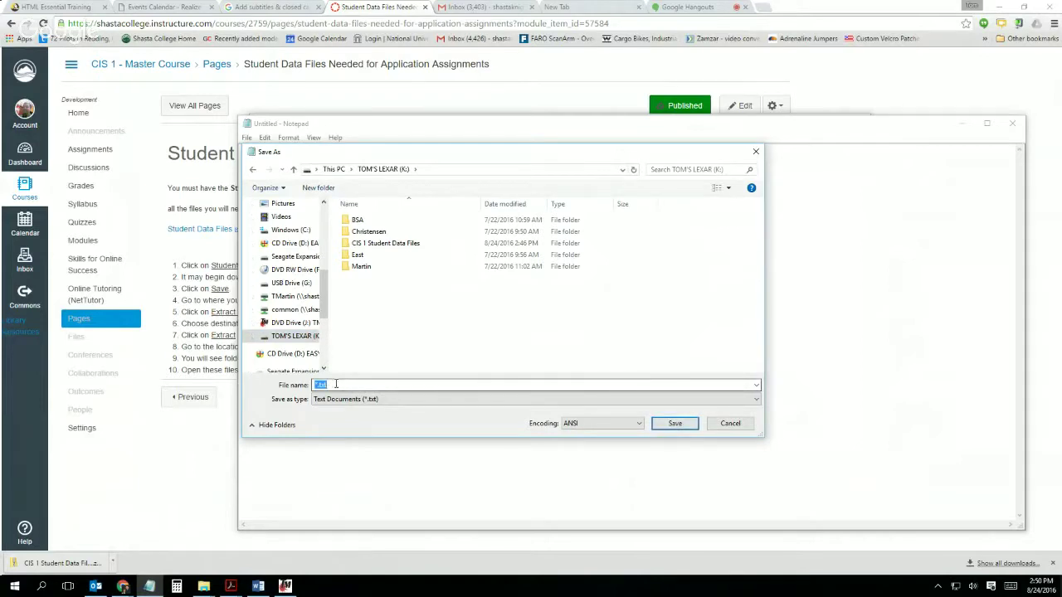
pyautogui.write('C')
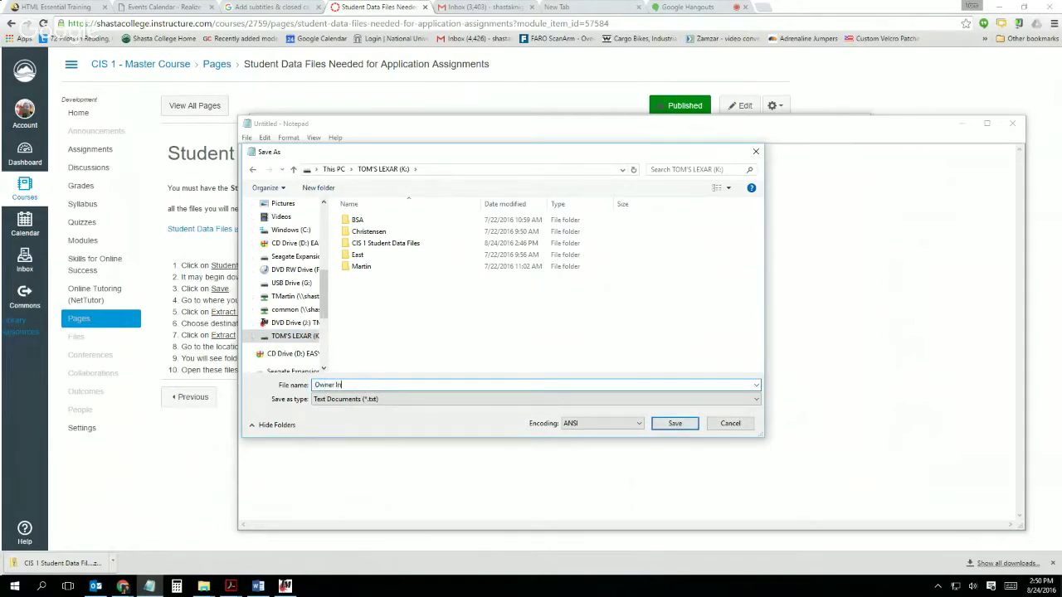
pyautogui.write('wner Info')
pyautogui.click(673, 425)
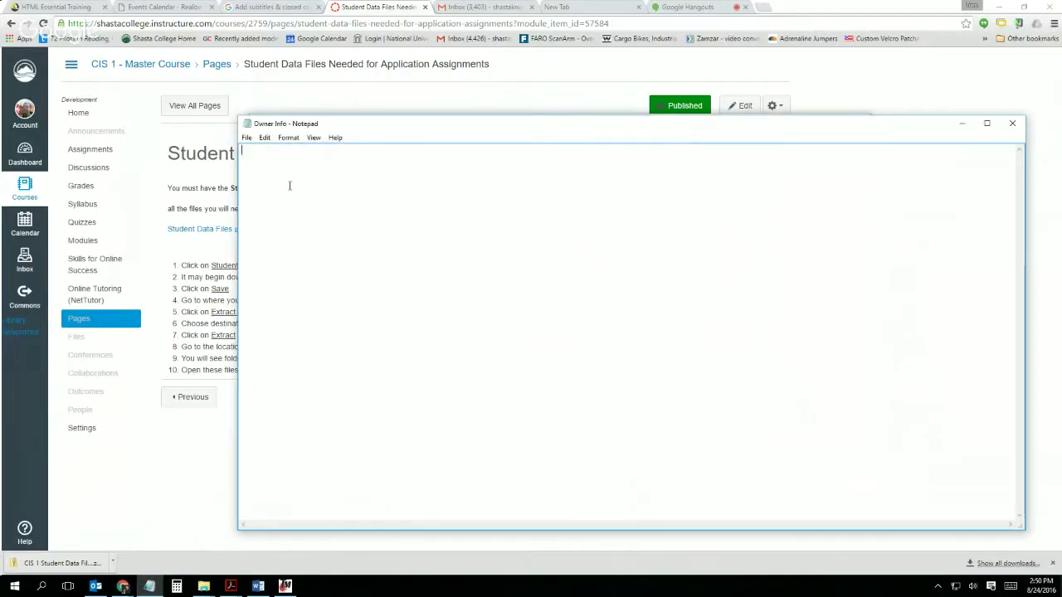
# Step: Type the owner's drive heading and 'If Found Please Return', fixing the capital-L typo
pyautogui.write('To')
pyautogui.write("m's ")
pyautogui.write('Drive ')
pyautogui.write('If Found PLease')
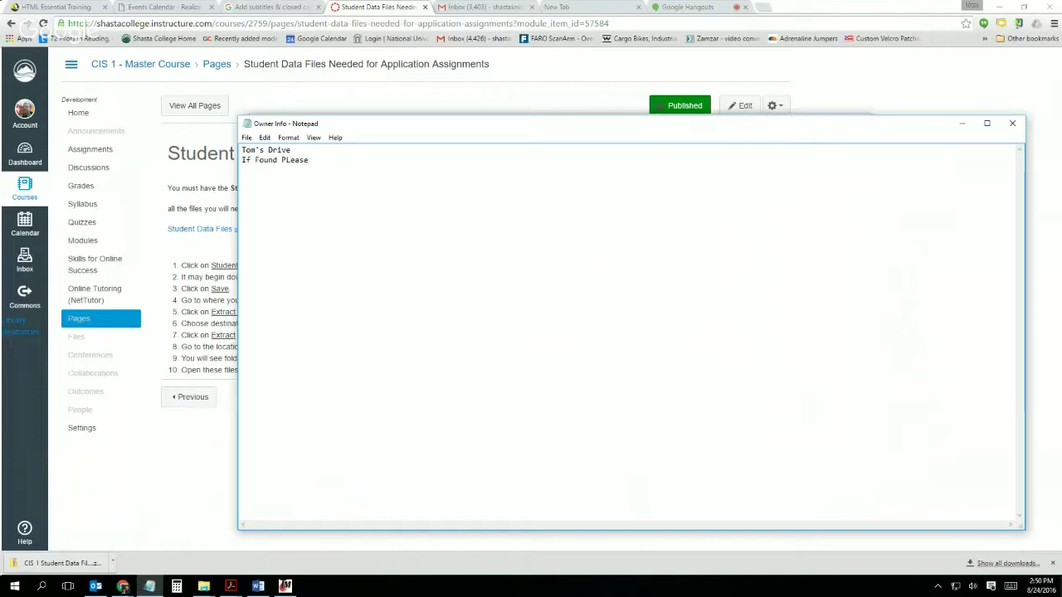
pyautogui.click(290, 160)
pyautogui.press('BackSpace')
pyautogui.write('l')
# Step: Add the owner's phone number and e-mail address on separate lines, then save the note
pyautogui.write('0-555-55')
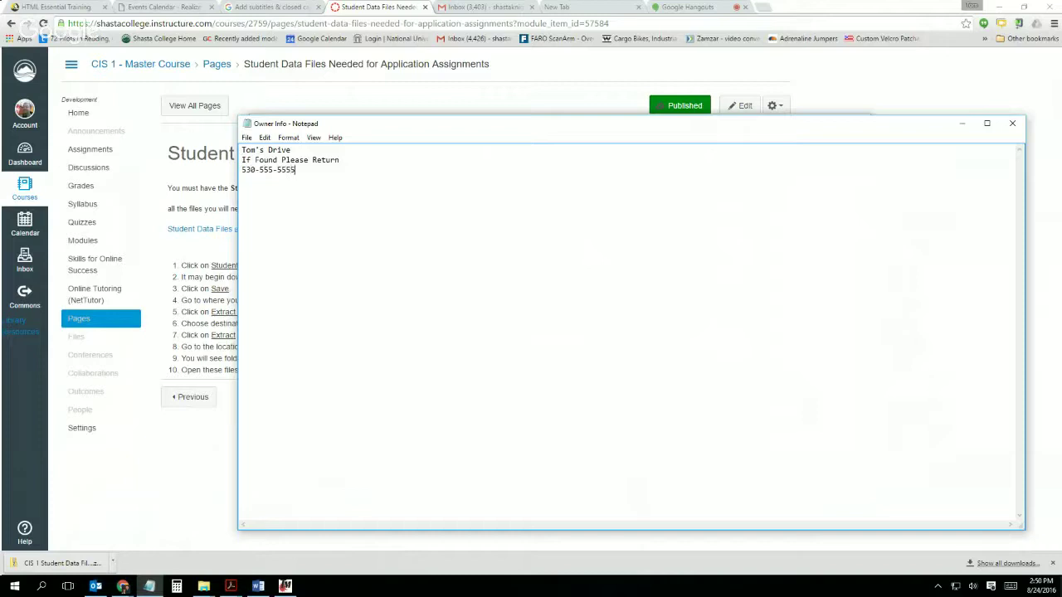
pyautogui.write('55')
pyautogui.press('Return')
pyautogui.click(246, 137)
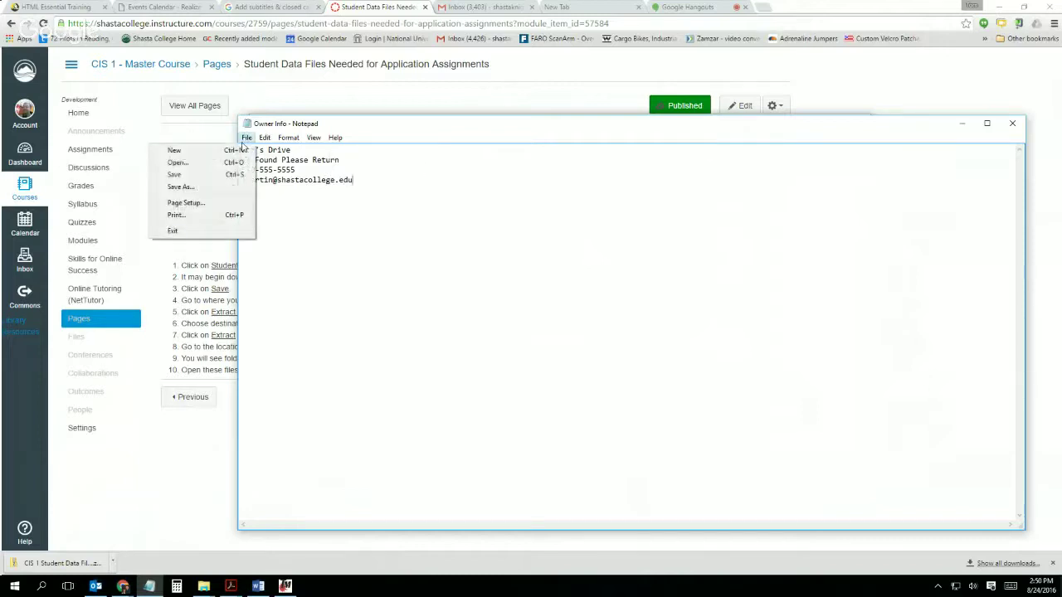
pyautogui.click(194, 172)
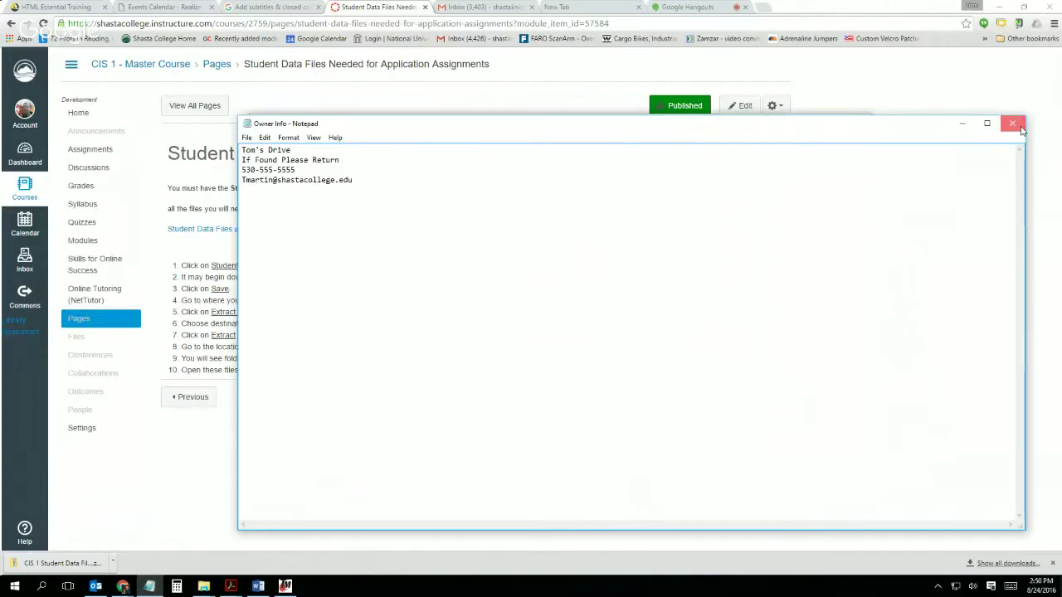
# Step: Close Notepad, reopen Owner Info from the K: drive to check it, then close it again
pyautogui.click(1011, 123)
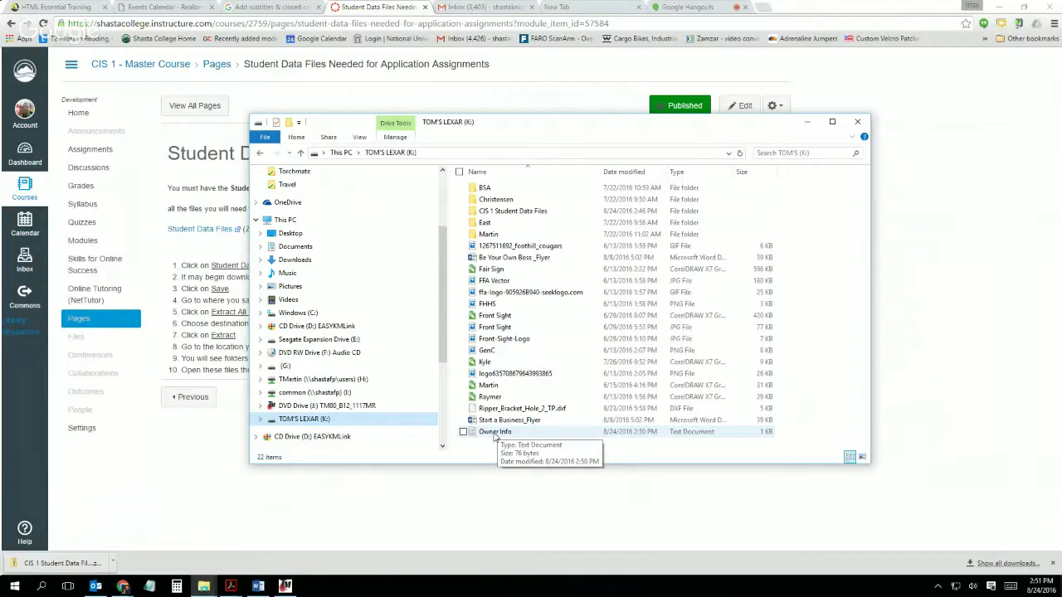
pyautogui.doubleClick(495, 433)
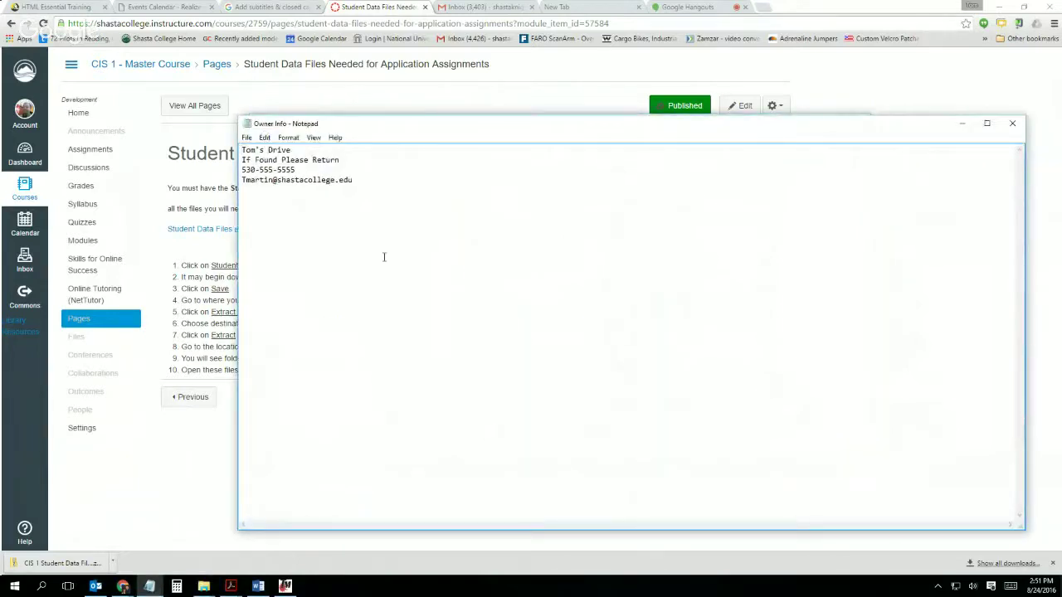
pyautogui.click(1011, 125)
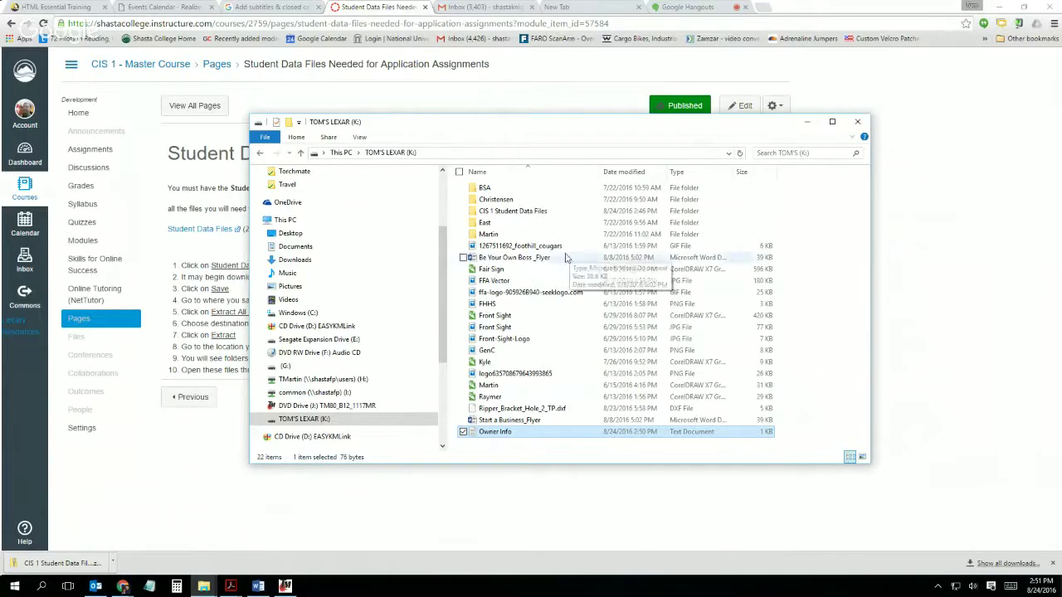
pyautogui.click(502, 212)
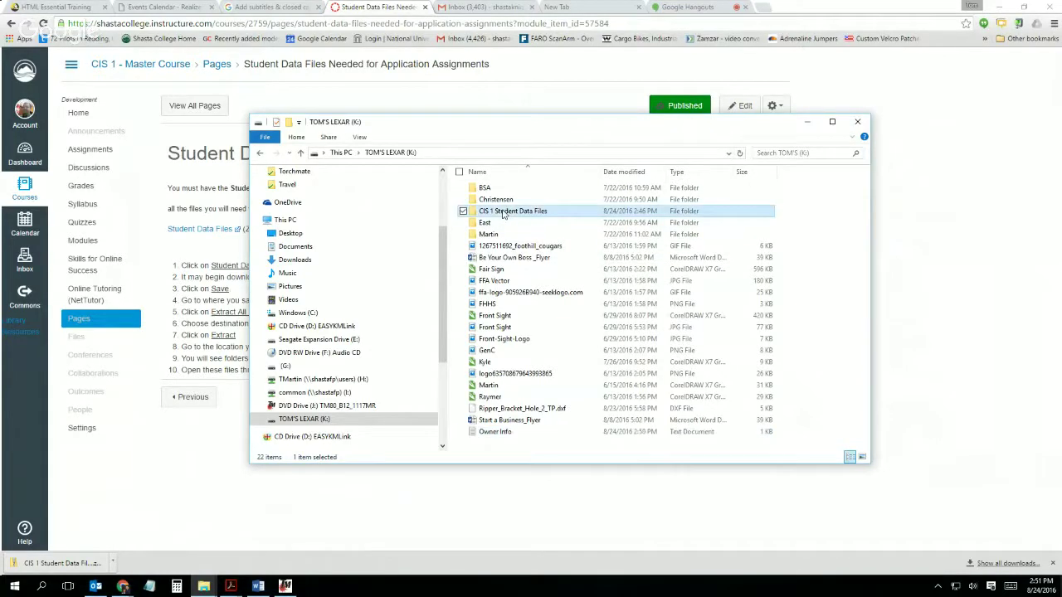
pyautogui.click(496, 432)
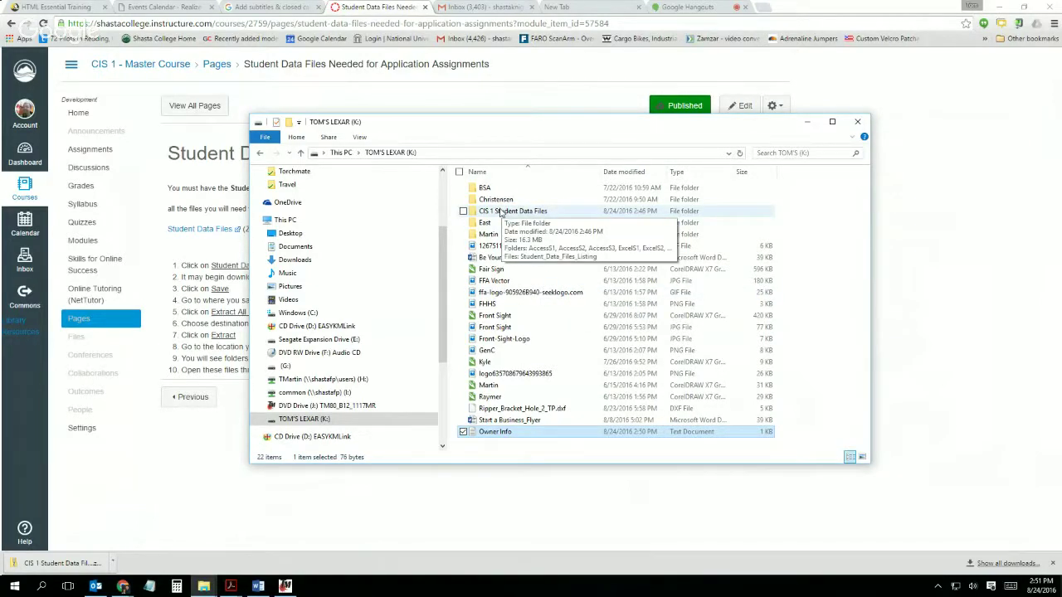
# Step: Open FCTVacSpecials in Word from CIS 1 Student Data Files > WordS1
pyautogui.doubleClick(500, 213)
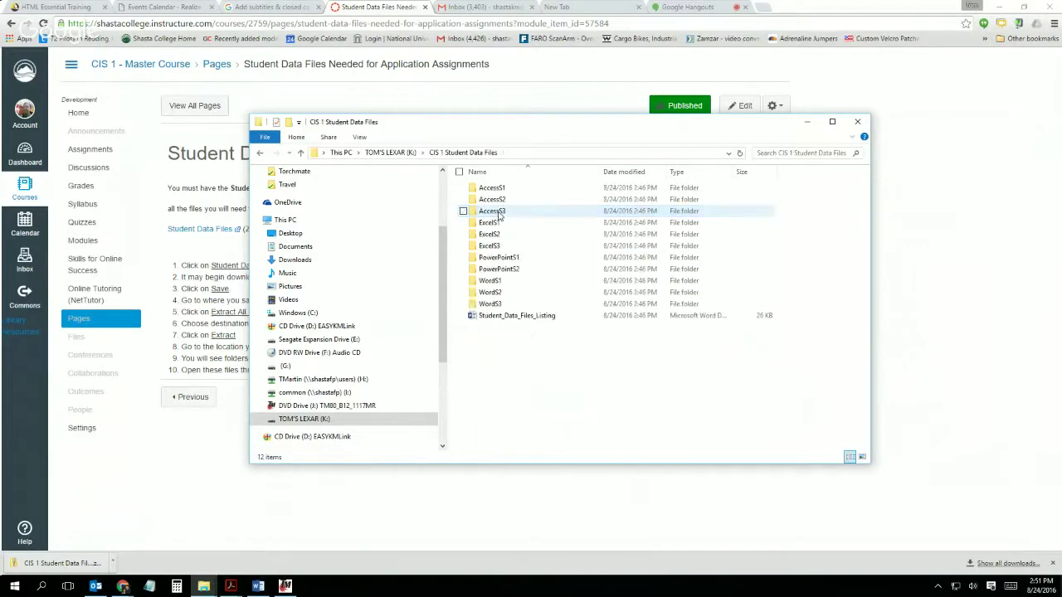
pyautogui.doubleClick(490, 281)
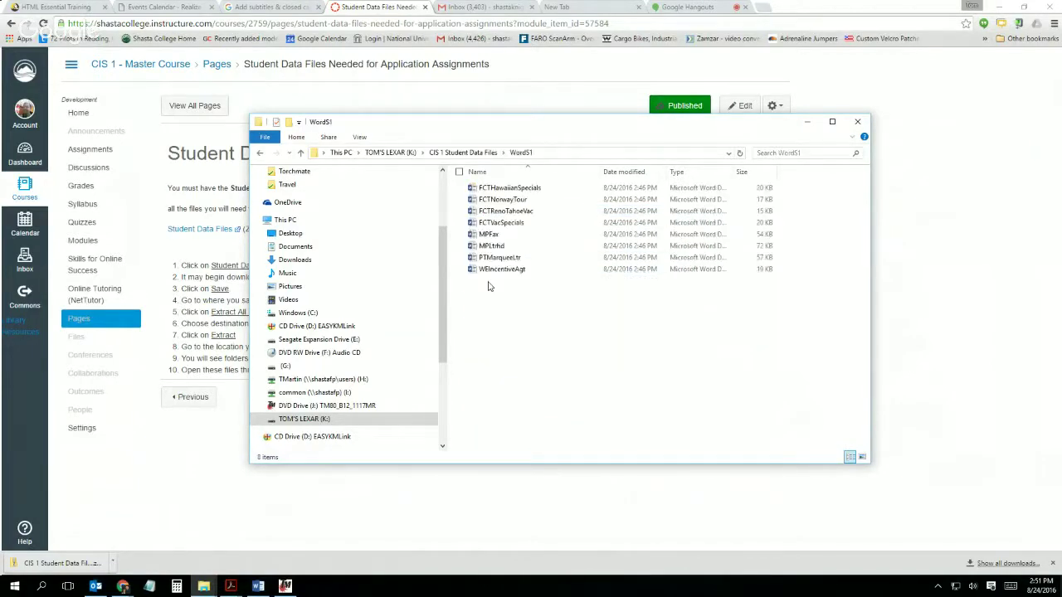
pyautogui.doubleClick(501, 224)
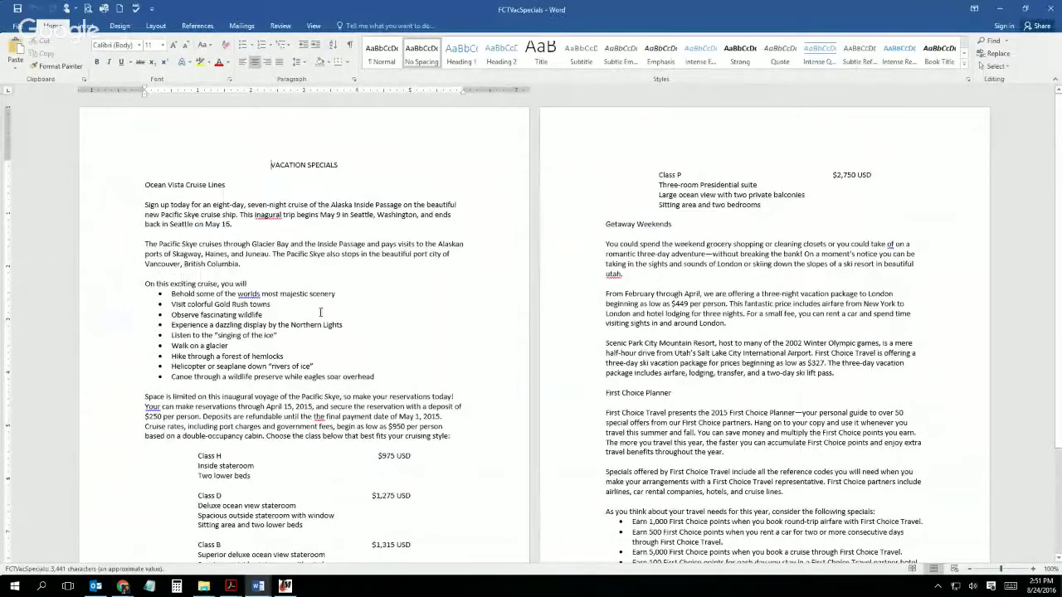
# Step: Close FCTVacSpecials, then close Document2 without saving its changes
pyautogui.click(1050, 8)
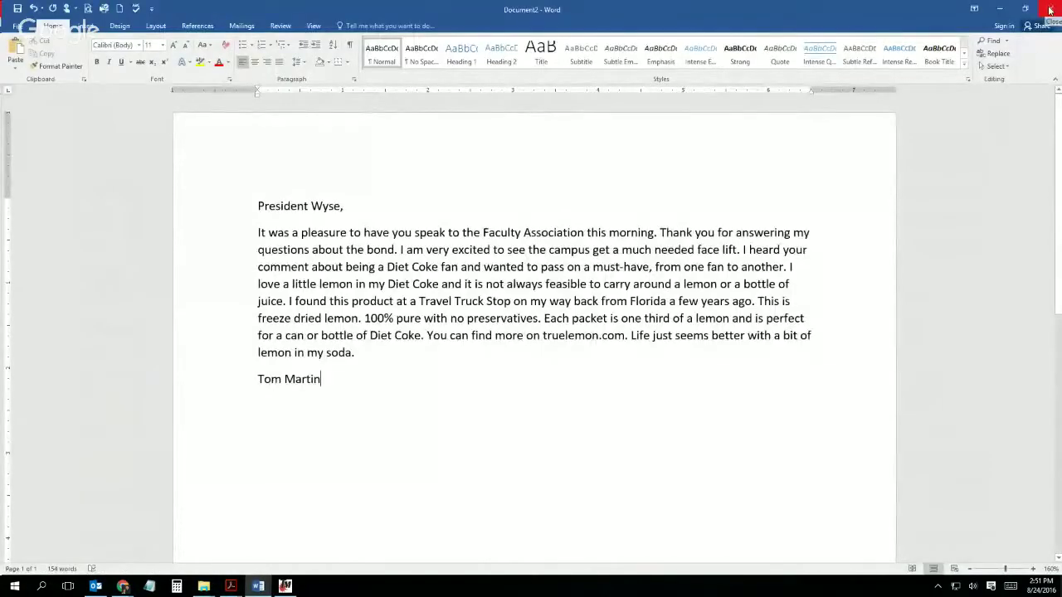
pyautogui.click(1050, 9)
pyautogui.click(532, 316)
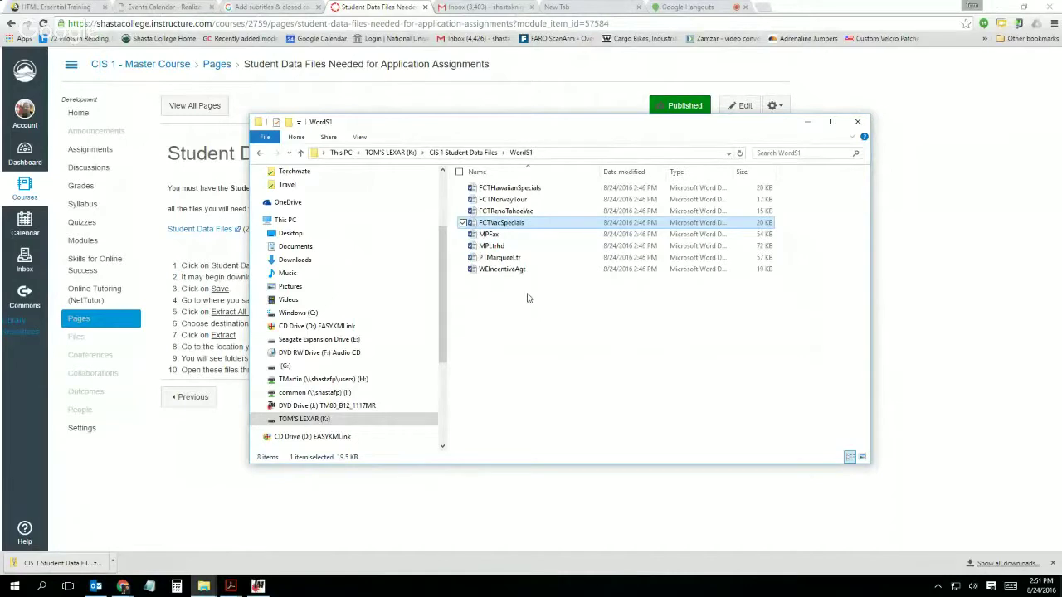
# Step: Browse the WordS1 folder, then the WordS2 folder, and close the File Explorer window
pyautogui.click(464, 153)
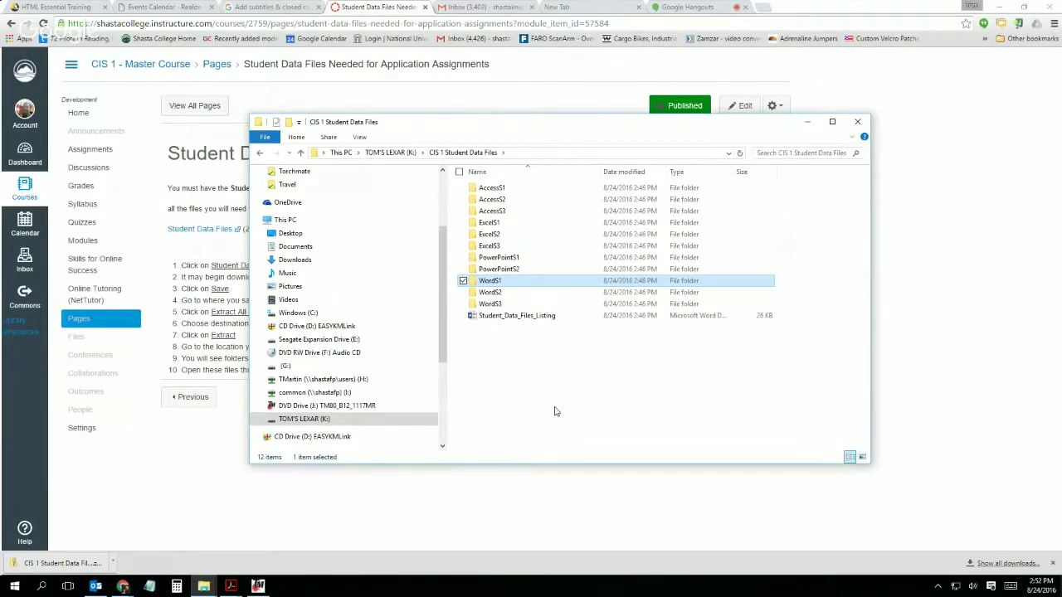
pyautogui.doubleClick(491, 282)
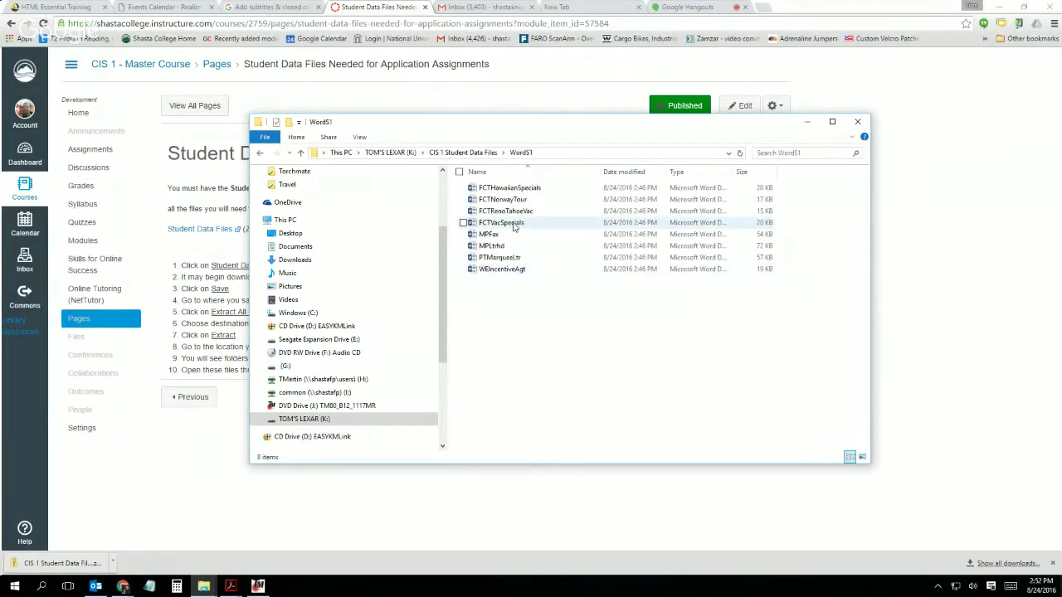
pyautogui.moveTo(501, 227)
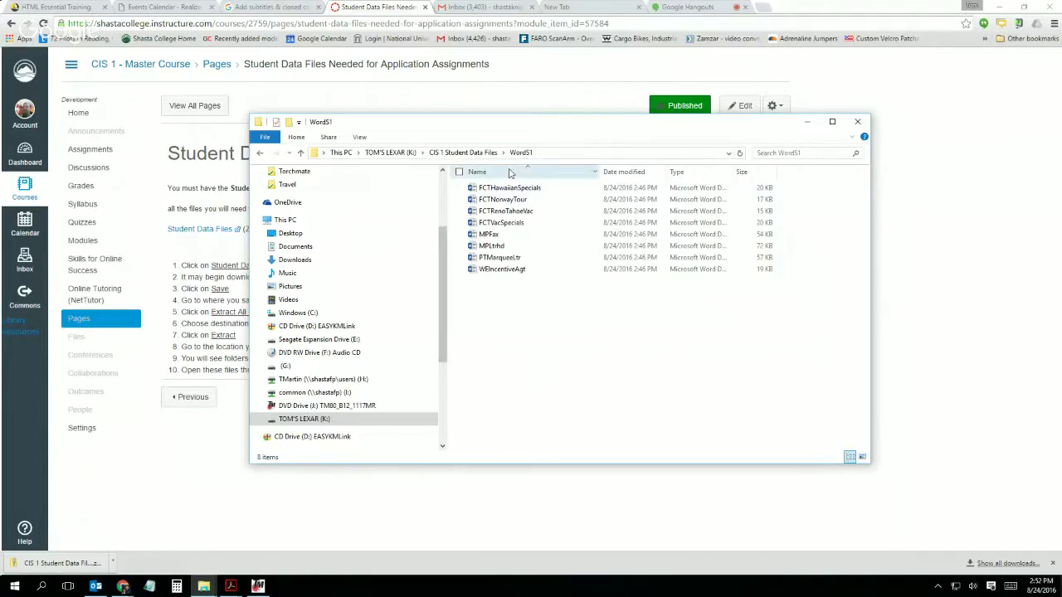
pyautogui.click(463, 152)
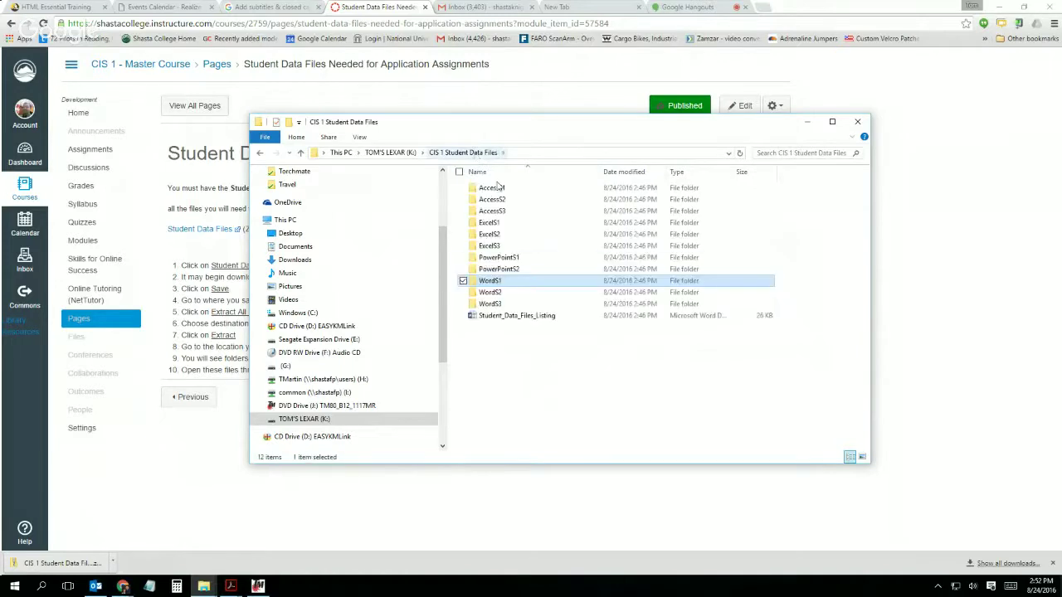
pyautogui.doubleClick(490, 292)
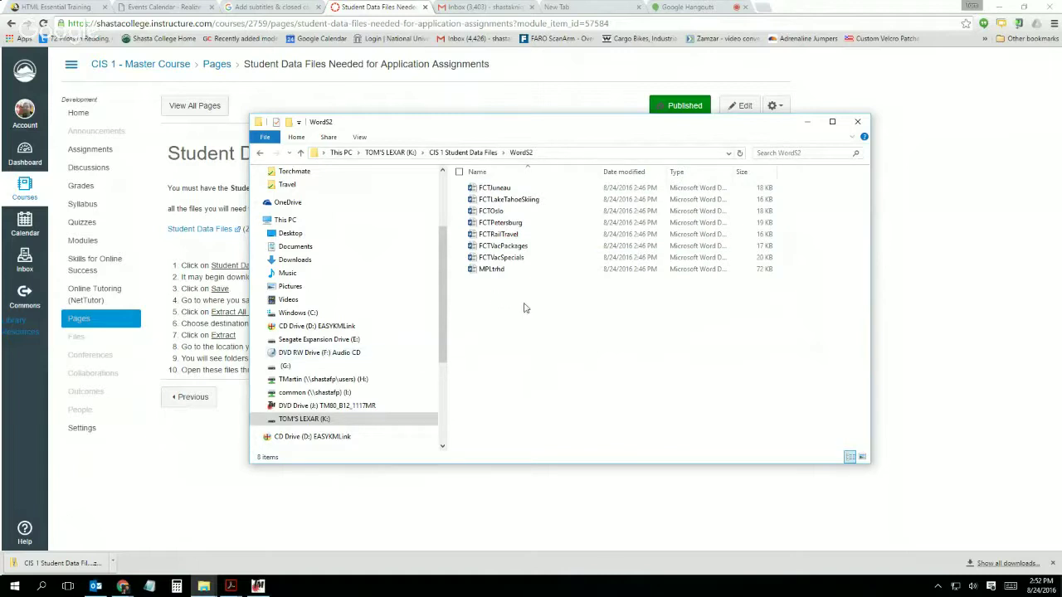
pyautogui.click(858, 123)
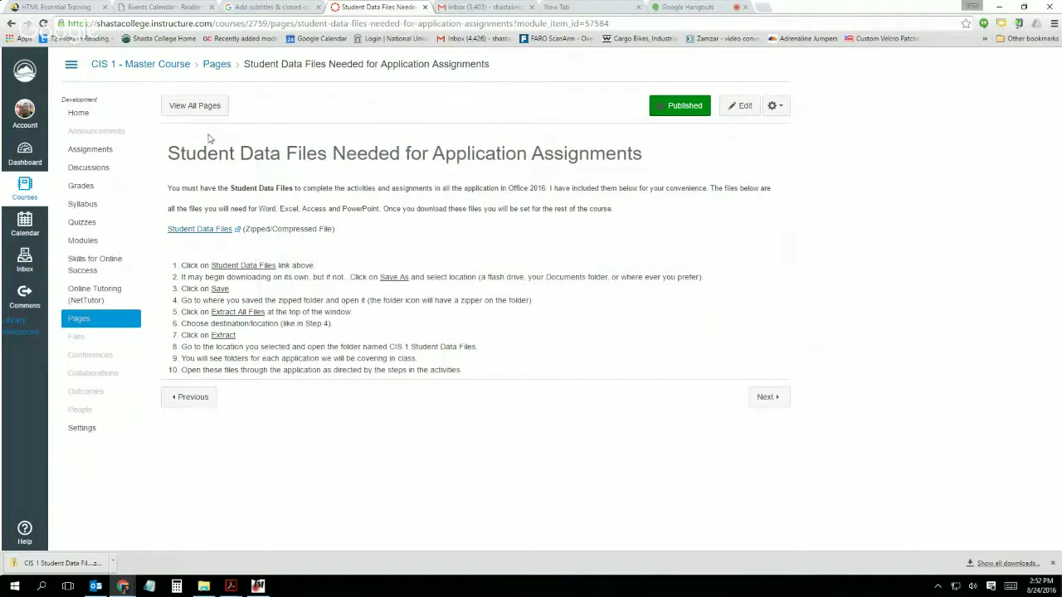
# Step: Return to the course Modules list and open Word - Assignment 1
pyautogui.click(10, 25)
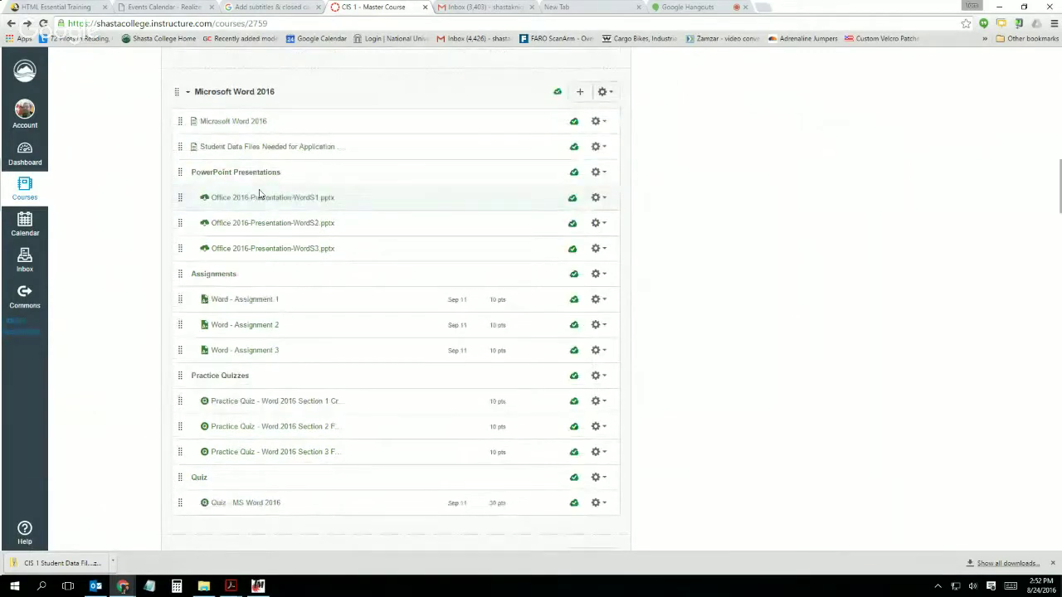
pyautogui.click(245, 301)
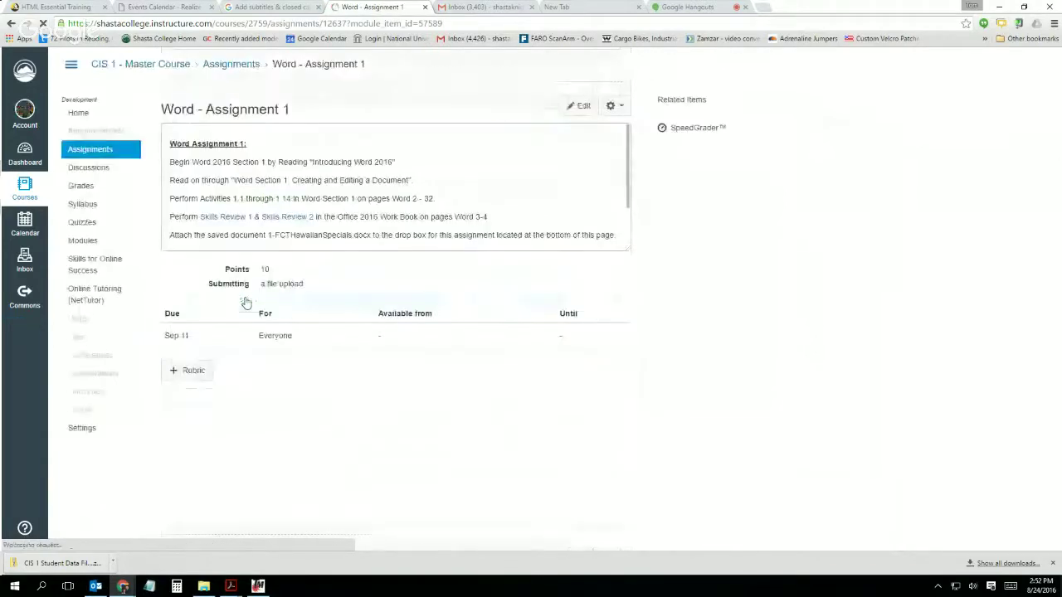